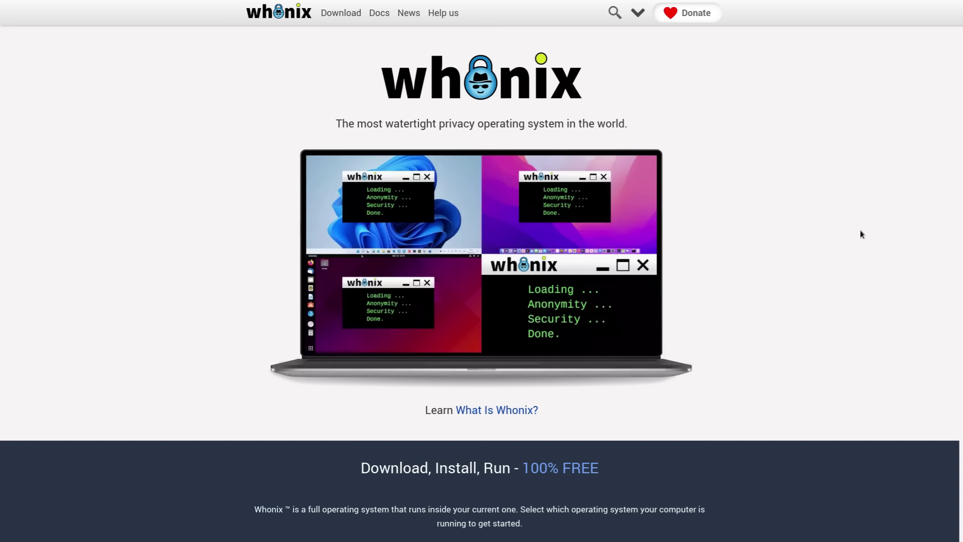
Scroll the Whonix homepage past the OS download tiles to 'All activity in a virtual machine'.
scroll(861, 234, "down", 6)
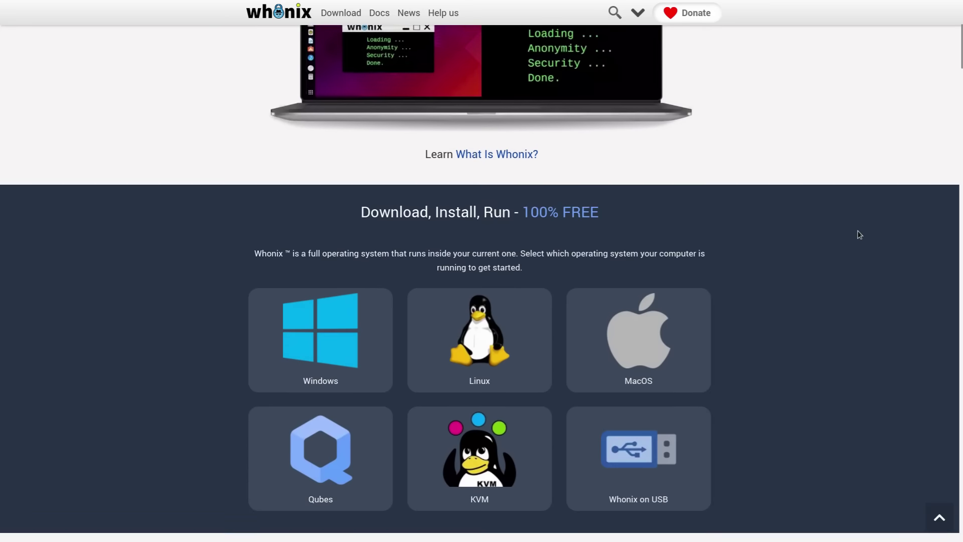
scroll(859, 235, "down", 1)
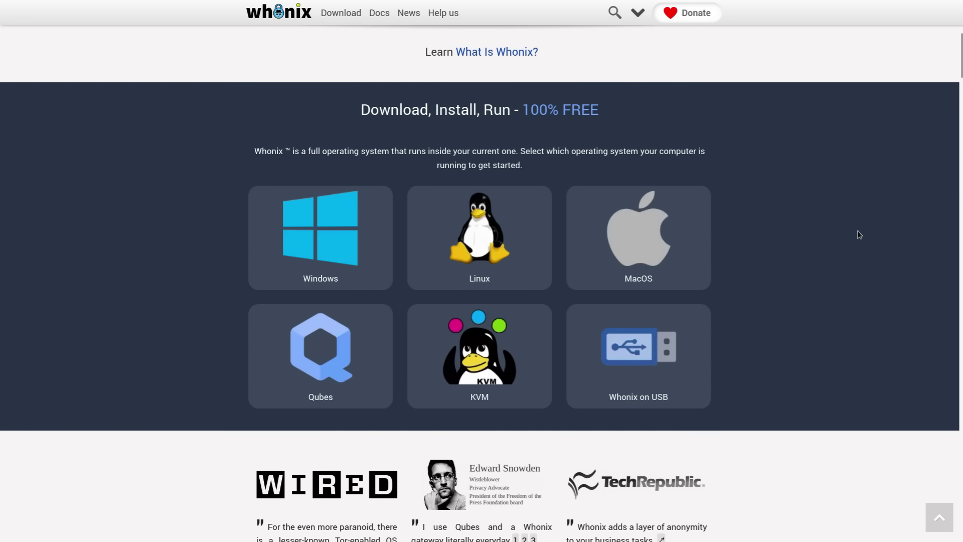
scroll(860, 234, "down", 12)
scroll(859, 234, "down", 5)
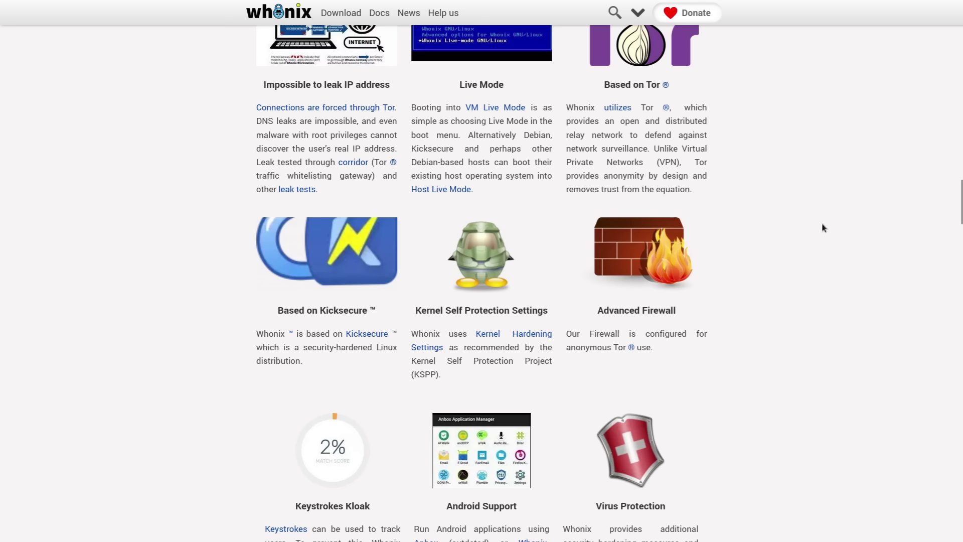
Scroll through the homepage feature overview and back up toward the top of the page.
scroll(822, 227, "up", 3)
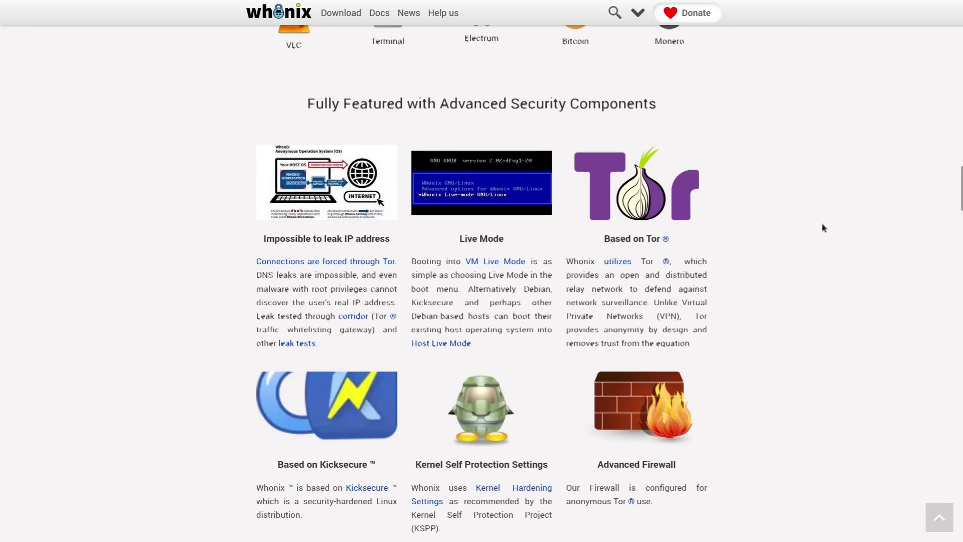
scroll(822, 227, "up", 2)
scroll(822, 228, "down", 9)
scroll(822, 227, "down", 3)
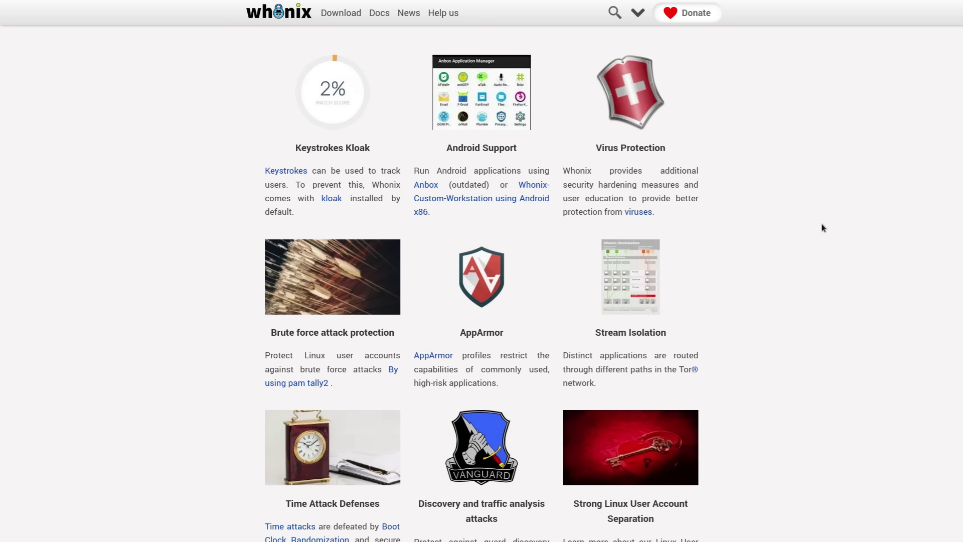
scroll(806, 228, "up", 1)
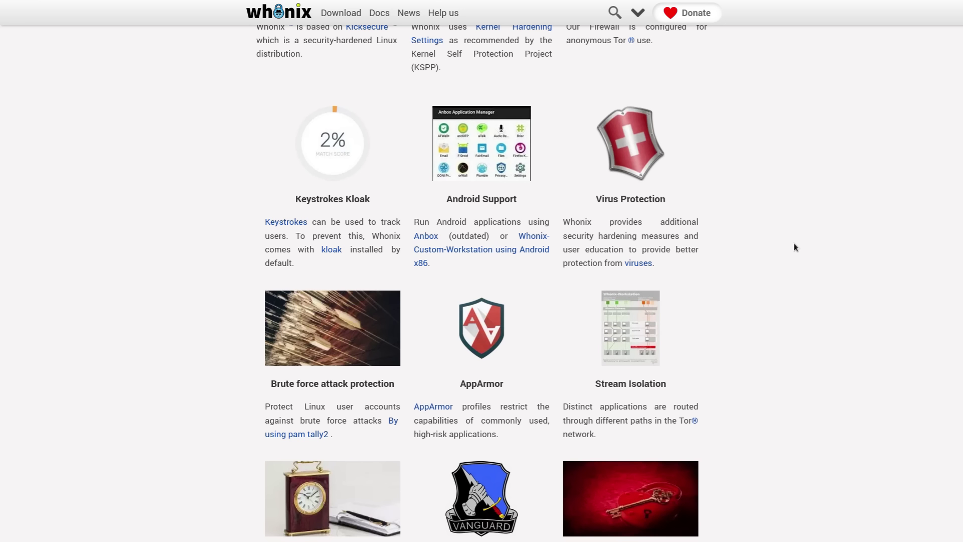
scroll(794, 244, "up", 15)
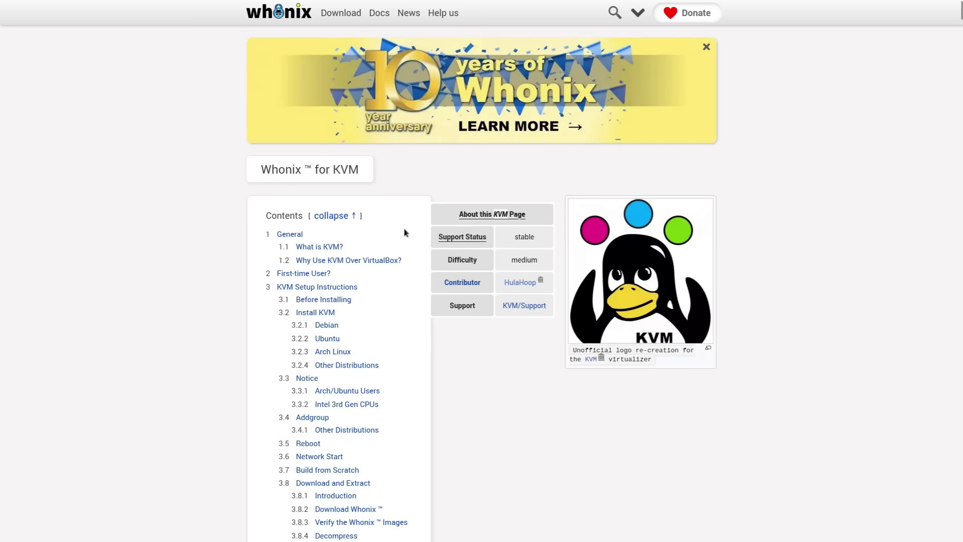
Jump to the 'Why Use KVM Over VirtualBox?' section from the Contents box.
left_click(381, 260)
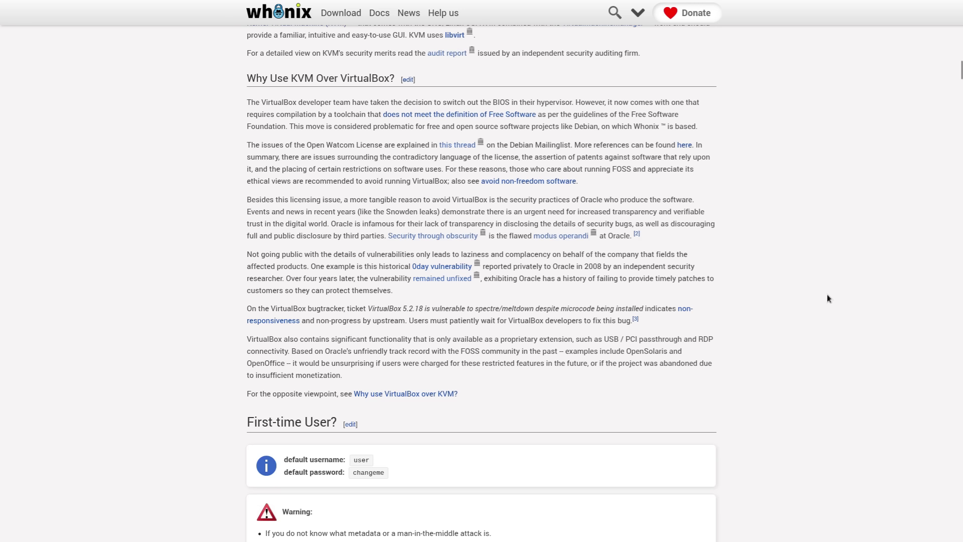
Under Install KVM, expand the Arch Linux pacman and systemctl commands and read on.
scroll(827, 298, "down", 6)
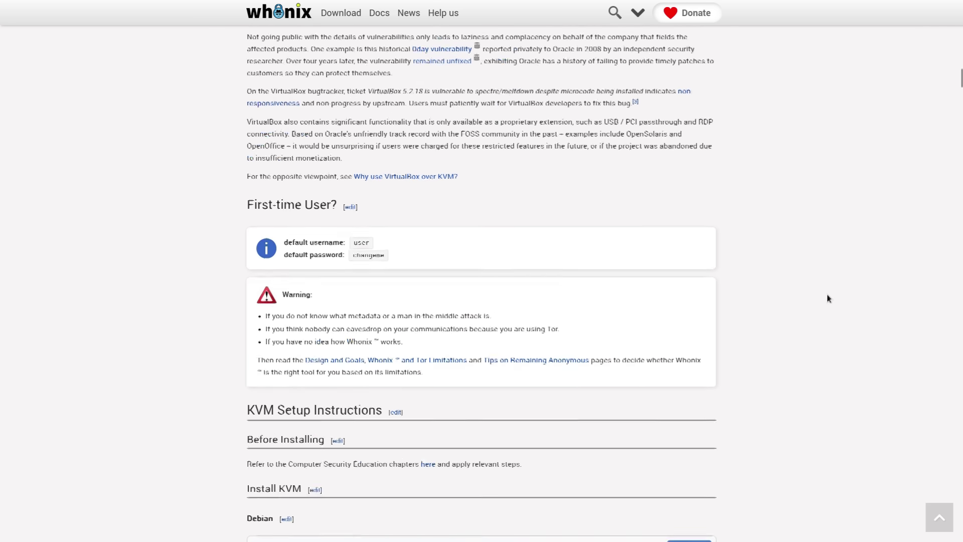
scroll(826, 298, "down", 4)
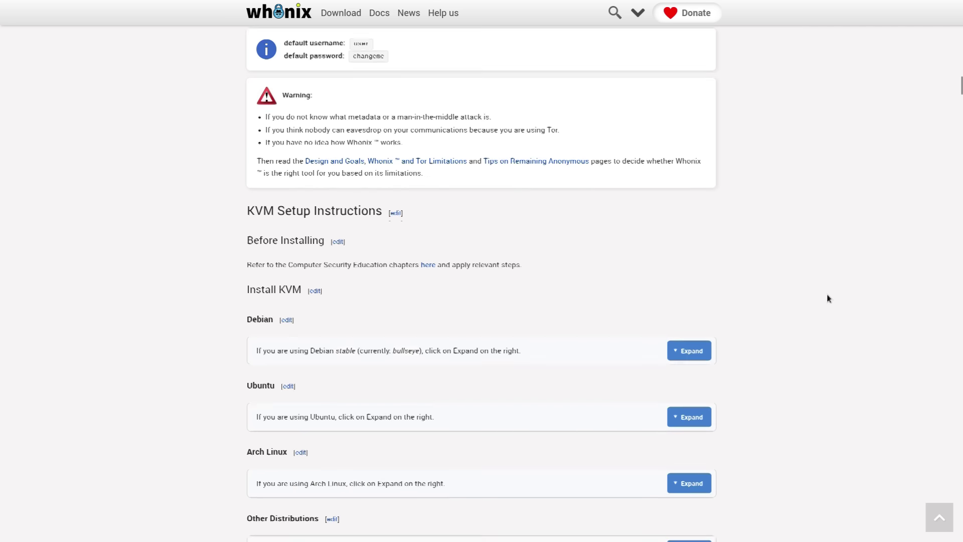
scroll(828, 298, "down", 2)
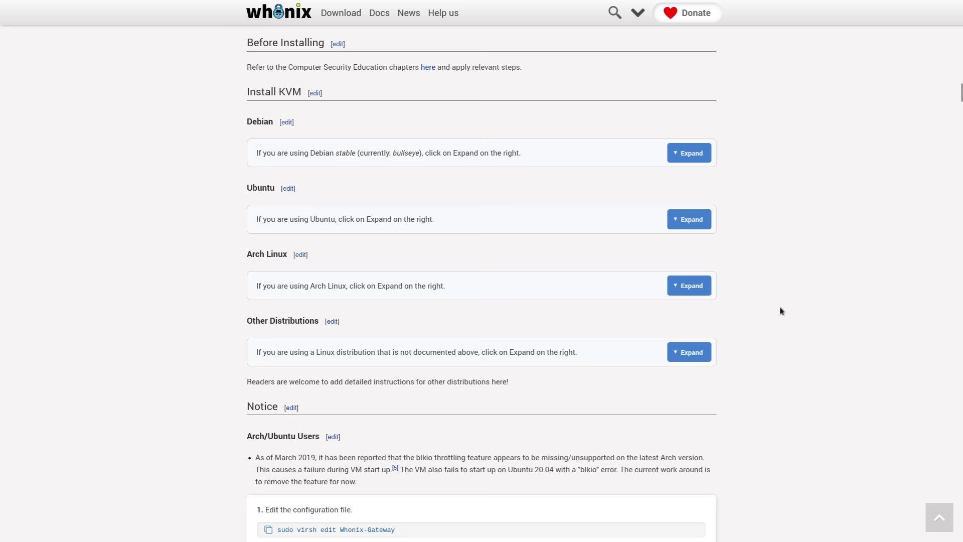
left_click(686, 285)
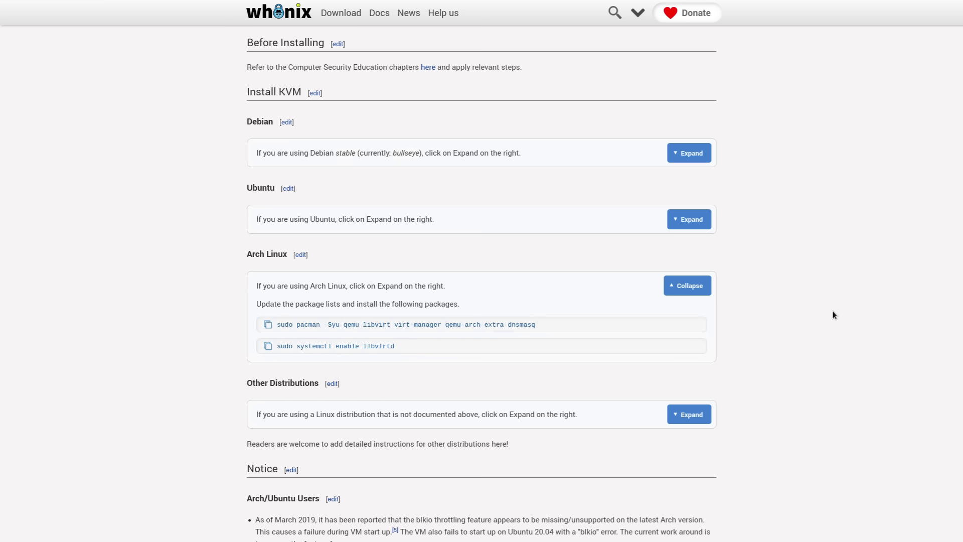
scroll(834, 315, "down", 4)
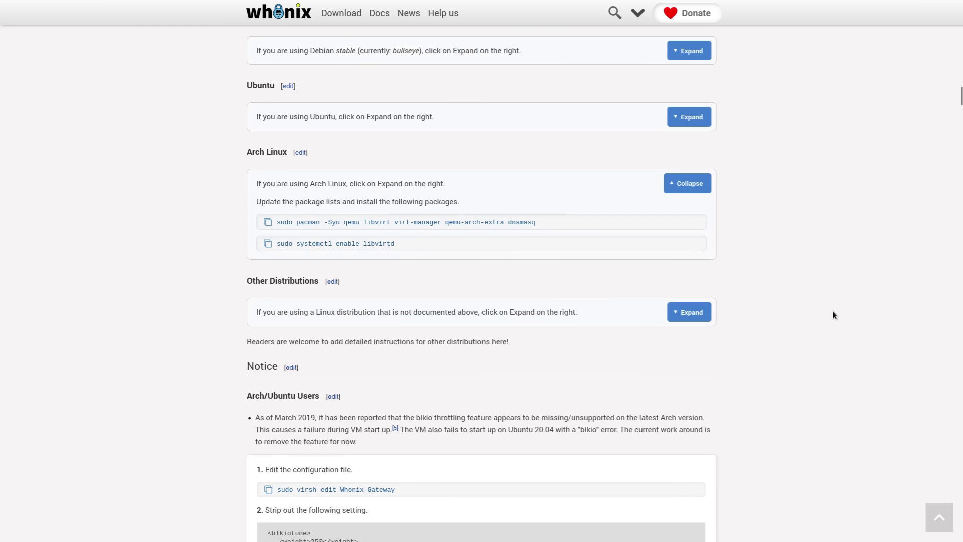
scroll(831, 261, "down", 10)
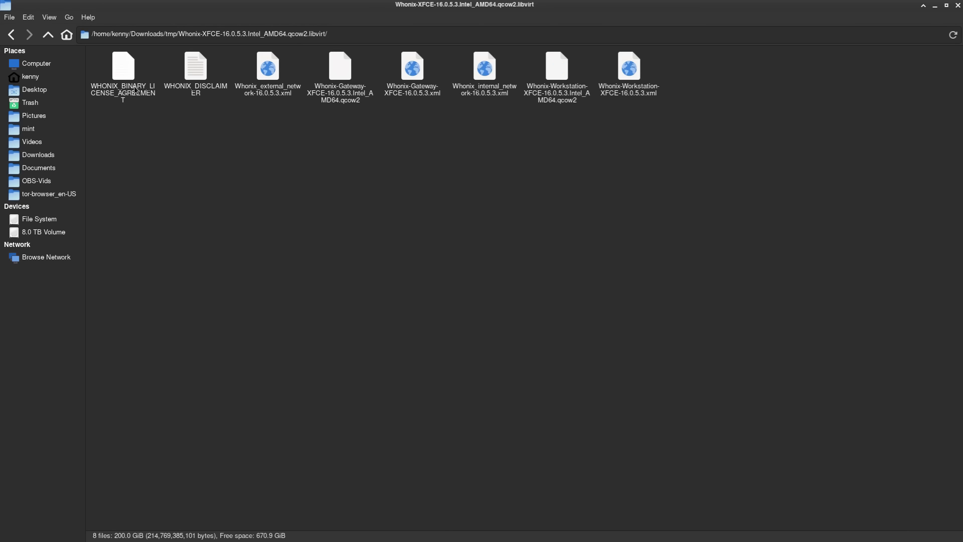
Highlight the license and disclaimer files, then the Gateway and Workstation qcow2 images in turn.
left_click_drag(126, 138, 202, 56)
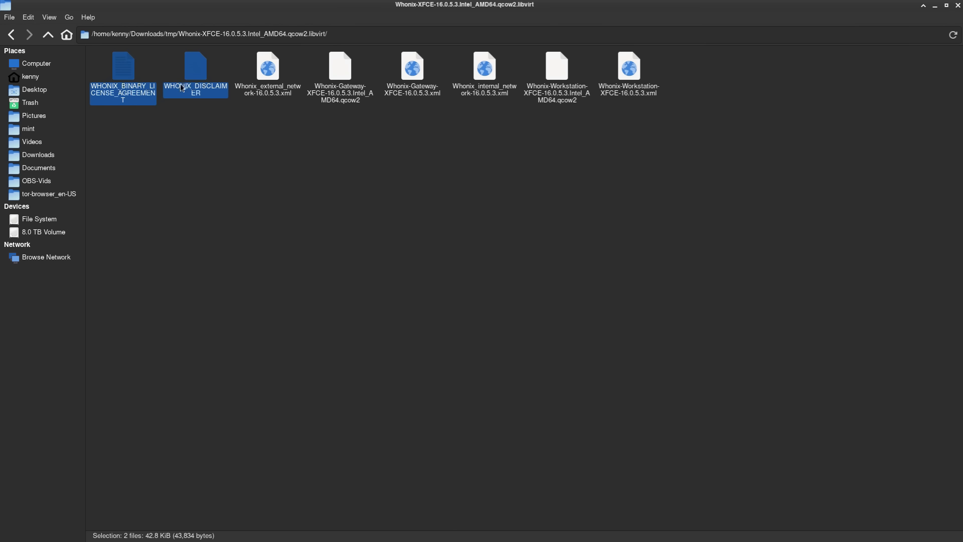
left_click(203, 138)
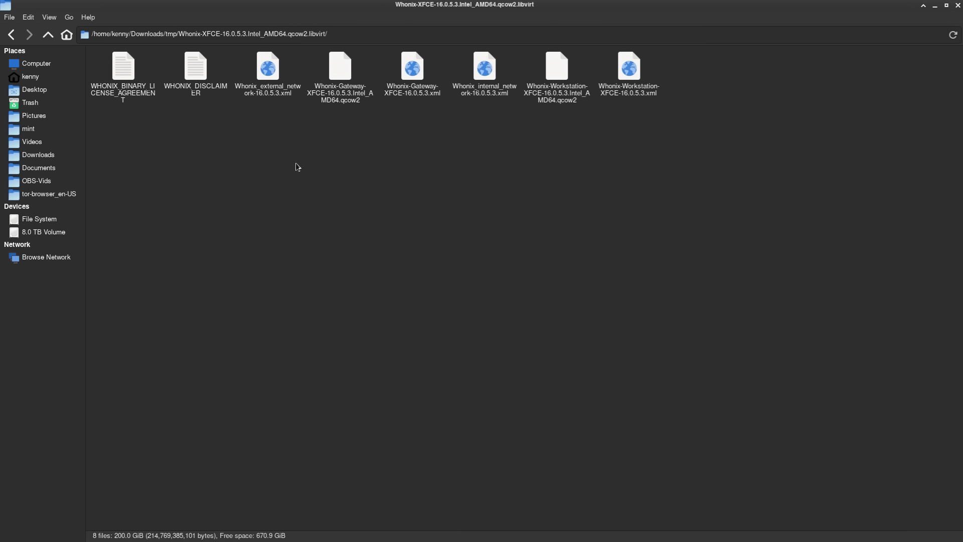
left_click(340, 66)
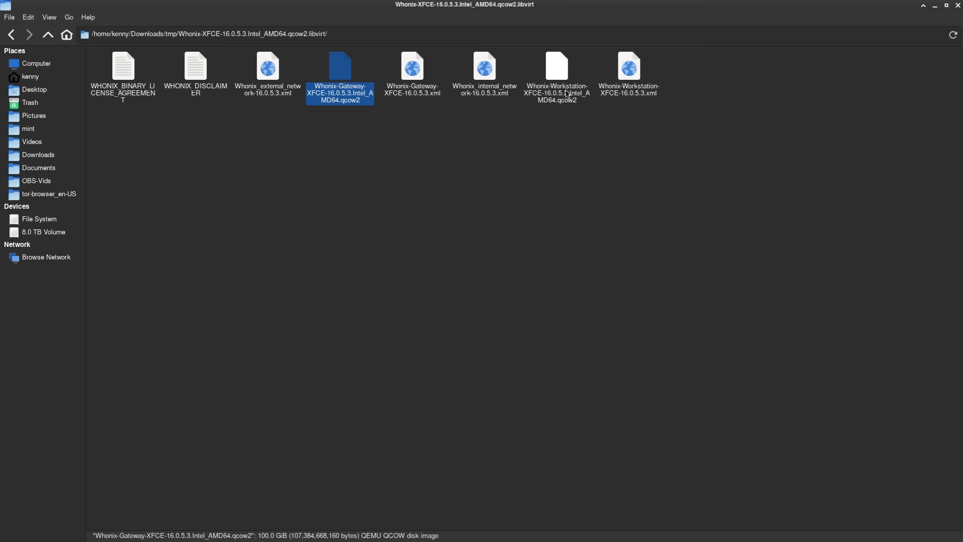
left_click(566, 73)
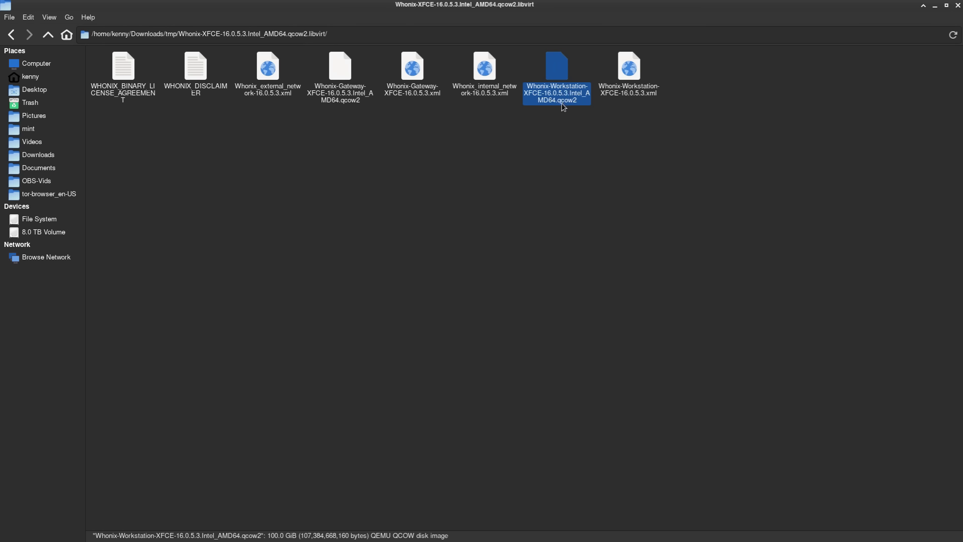
left_click(564, 138)
Open a terminal in the extracted Whonix folder, minimize Thunar, and park the terminal at the left edge.
right_click(652, 175)
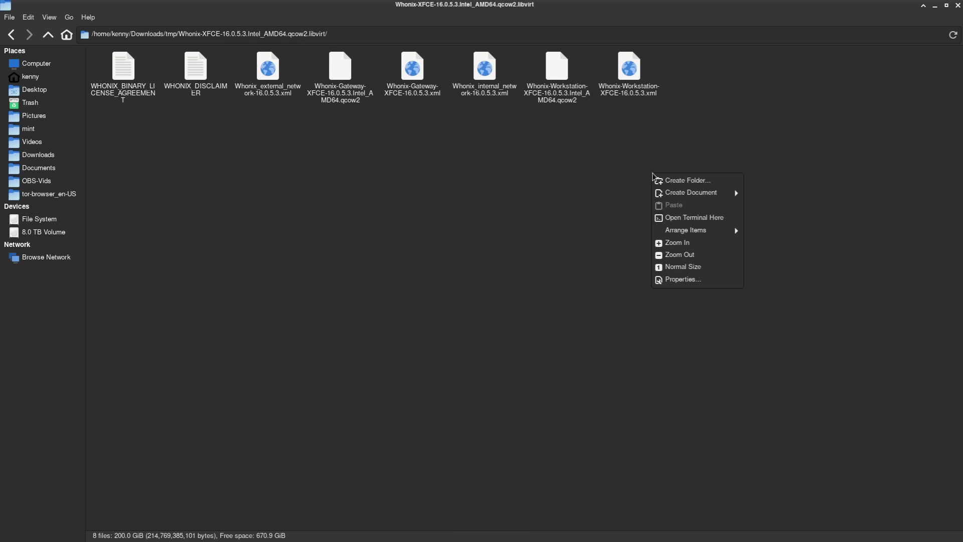
left_click(693, 217)
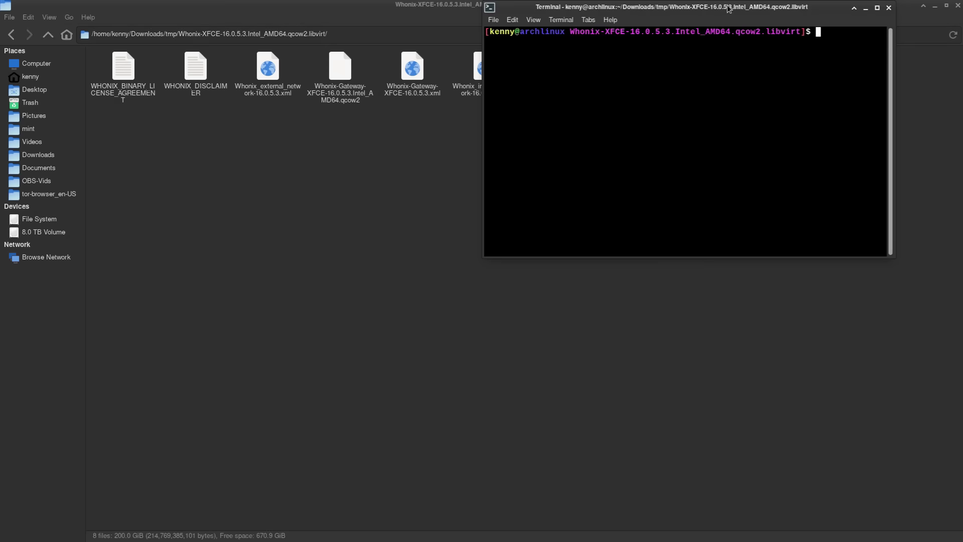
left_click_drag(725, 8, 751, 213)
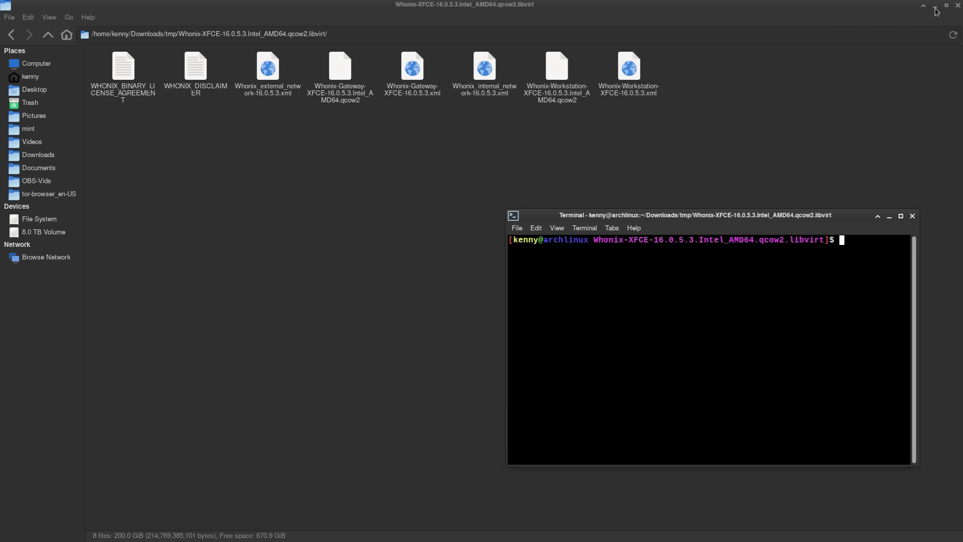
left_click(935, 11)
left_click(935, 11)
left_click_drag(752, 221, 0, 189)
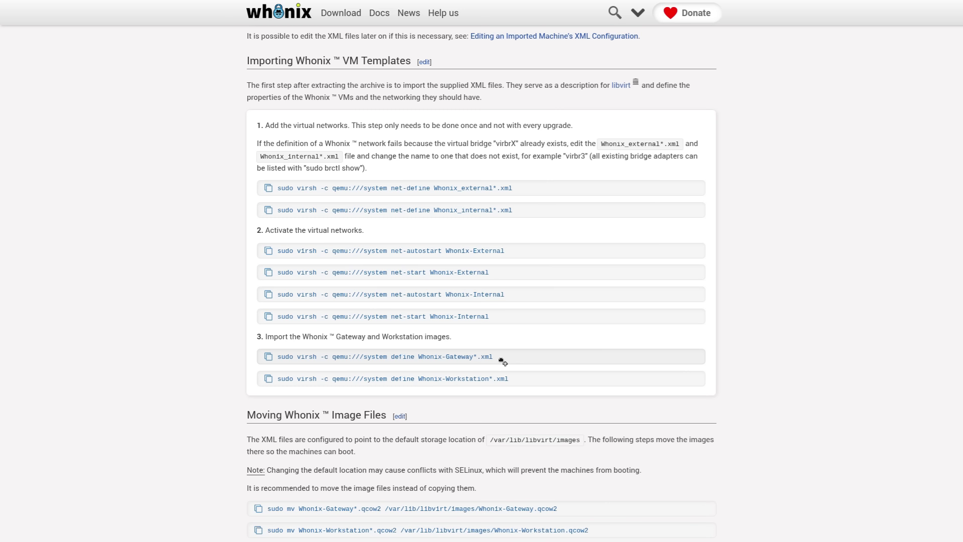
Read past the virsh import commands and default storage note to the Moving and Copying Whonix Image Files sections.
scroll(567, 359, "down", 2)
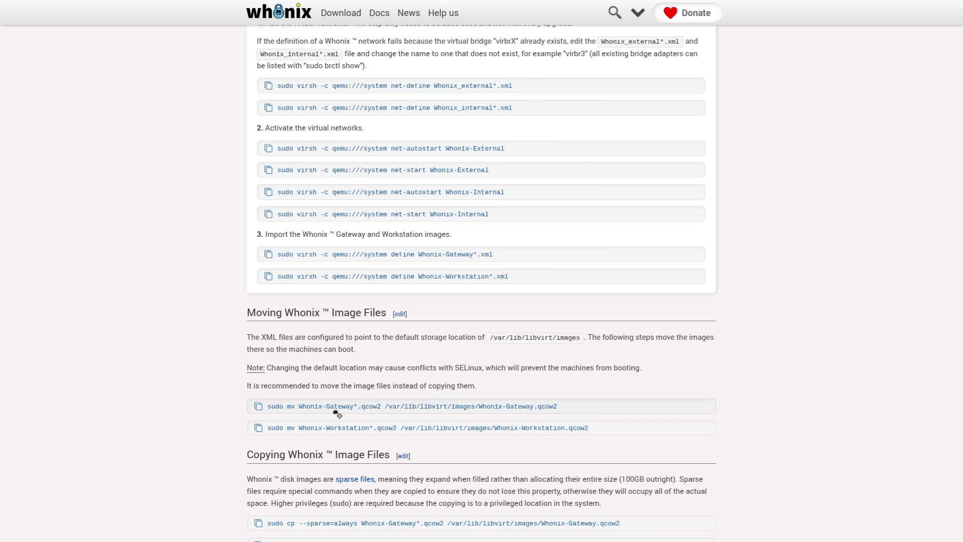
triple_click(533, 335)
left_click(521, 358)
scroll(560, 359, "down", 2)
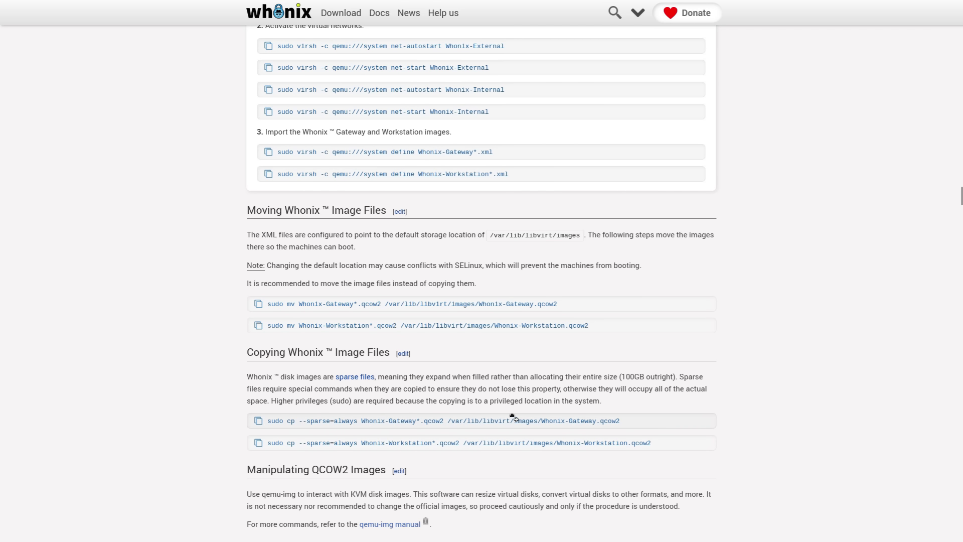
scroll(531, 344, "up", 2)
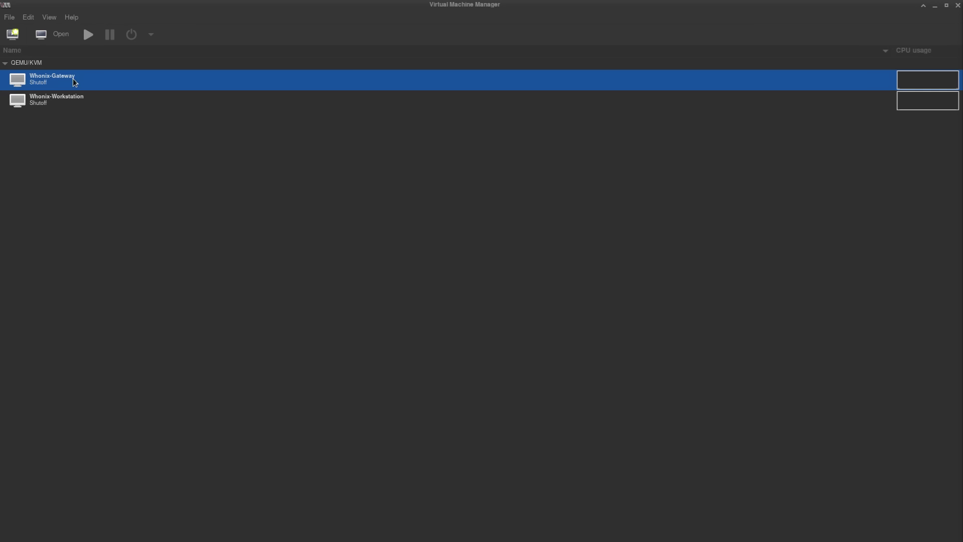
Open the Whonix-Gateway console window from the VM list.
left_click(62, 106)
left_click(62, 85)
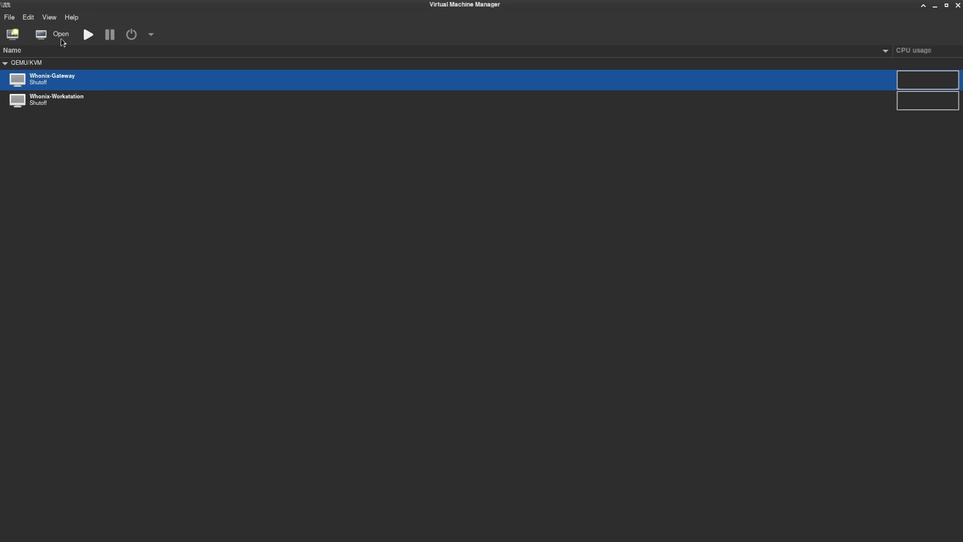
left_click(60, 34)
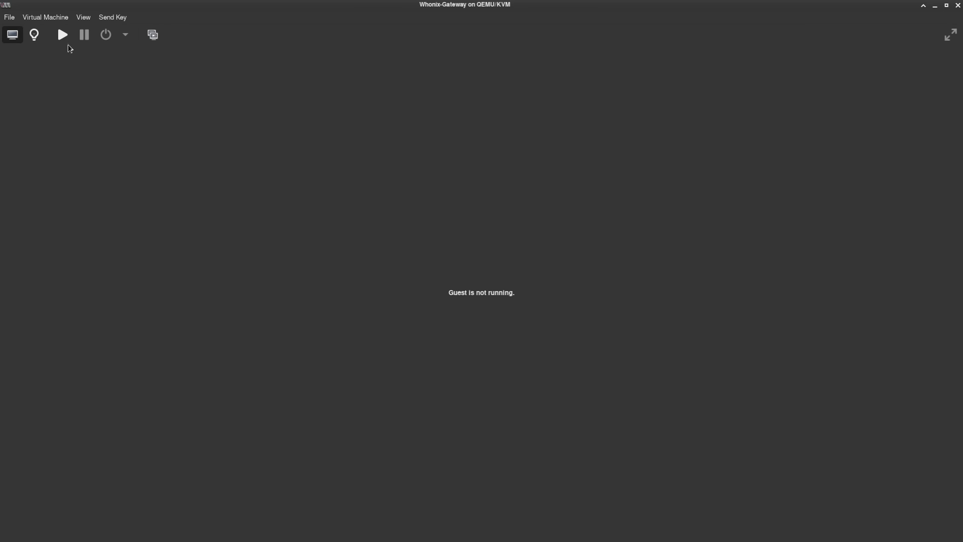
Check the gateway's 2-core CPU and 1024 MiB memory, then start it and return to its console.
left_click(34, 34)
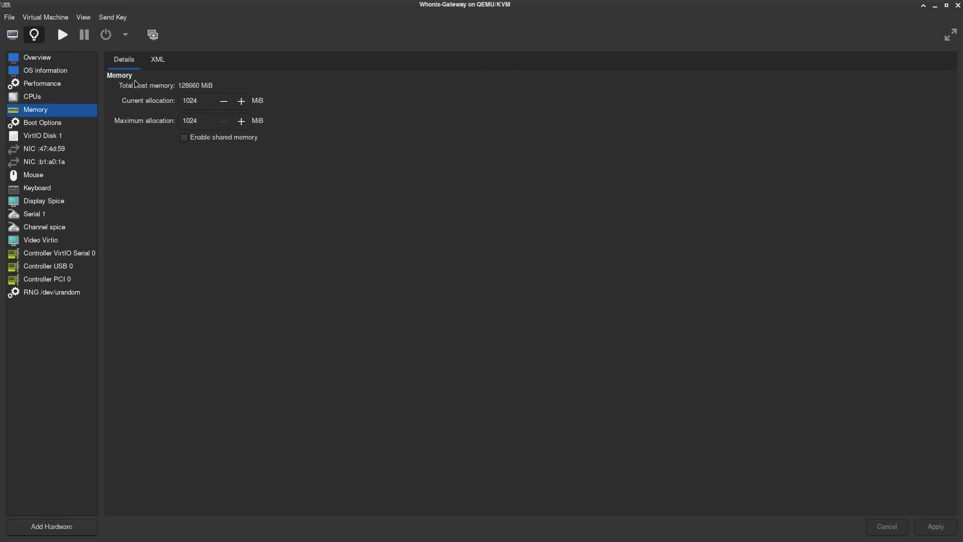
left_click(77, 97)
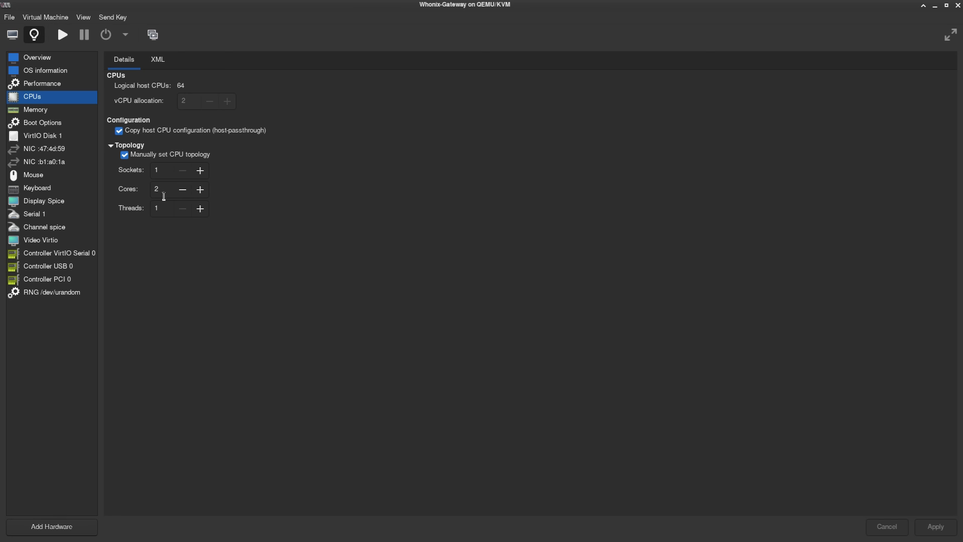
left_click(60, 84)
left_click(54, 96)
left_click(54, 110)
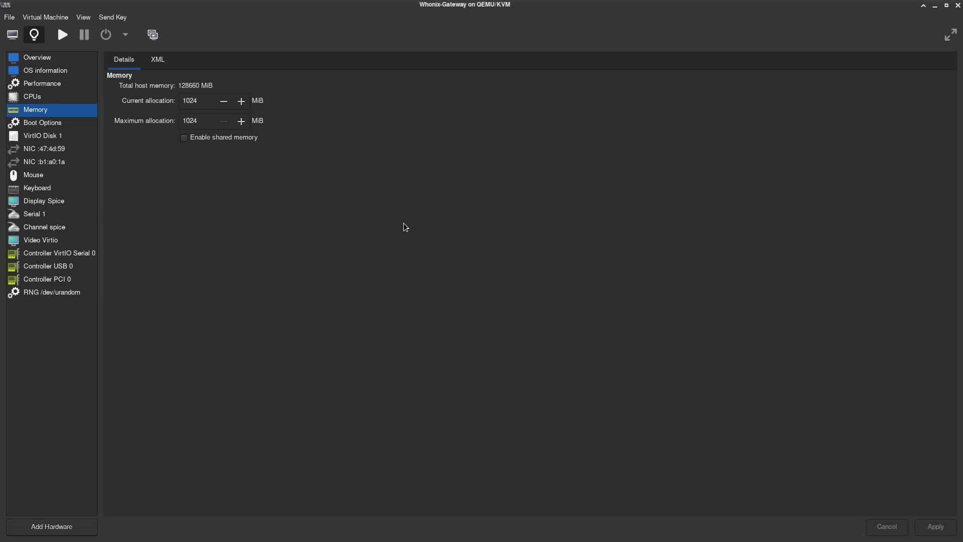
left_click(61, 37)
left_click(16, 42)
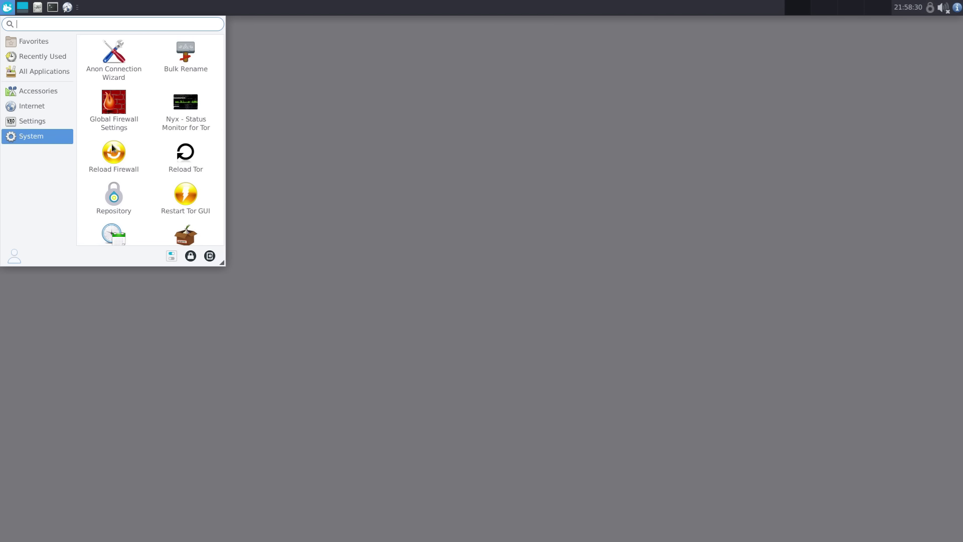
scroll(149, 167, "down", 3)
scroll(149, 171, "down", 3)
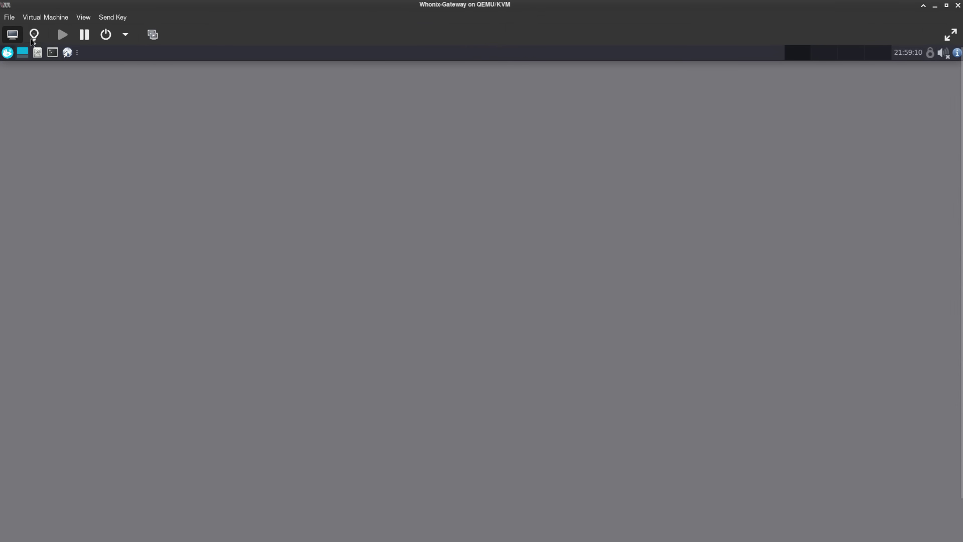
Close the gateway viewer, then run Whonix-Workstation and open its console window.
left_click(33, 39)
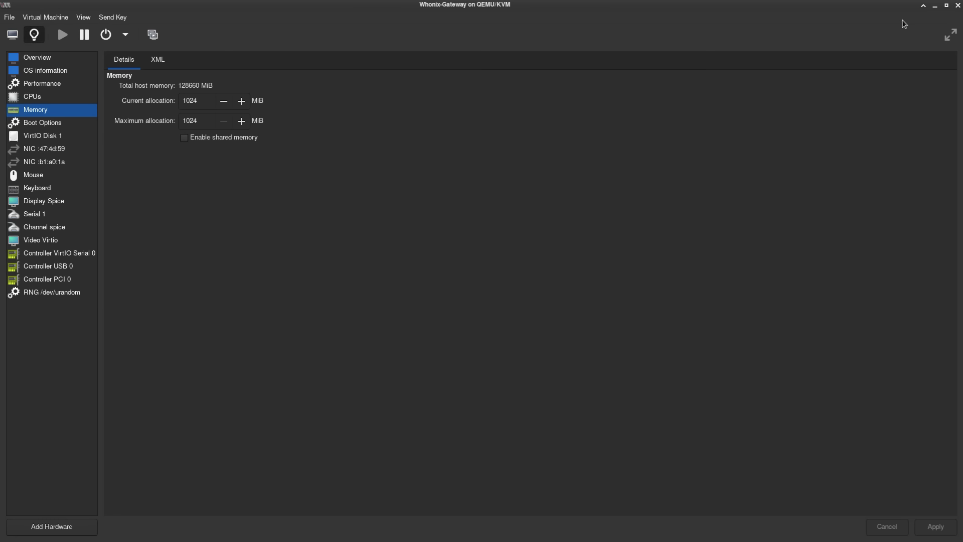
left_click(935, 6)
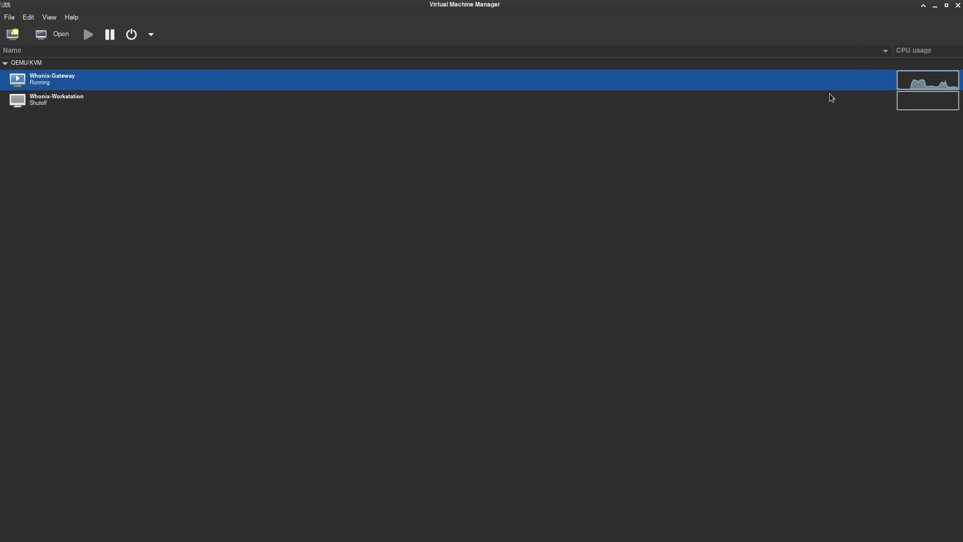
left_click(64, 100)
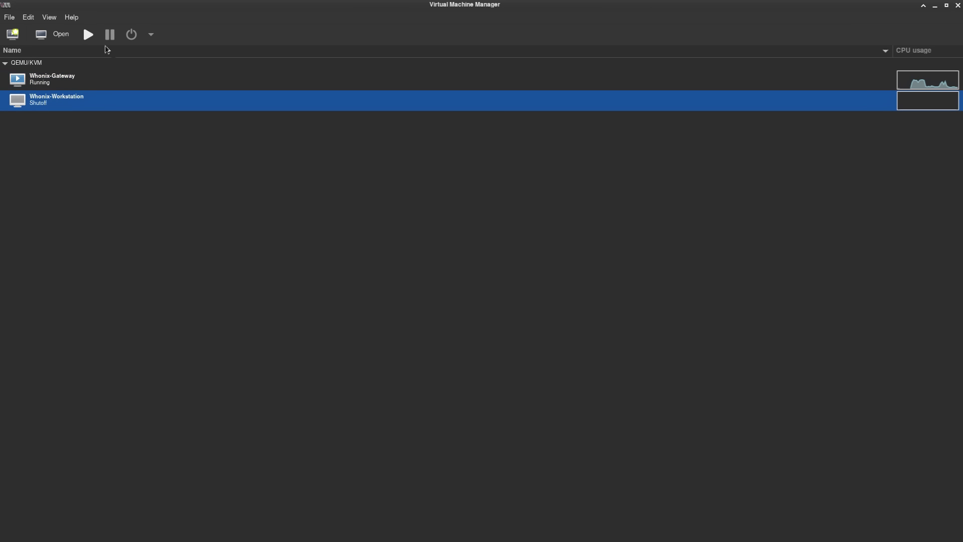
left_click(65, 83)
left_click(68, 101)
left_click(75, 83)
left_click(73, 102)
left_click(89, 34)
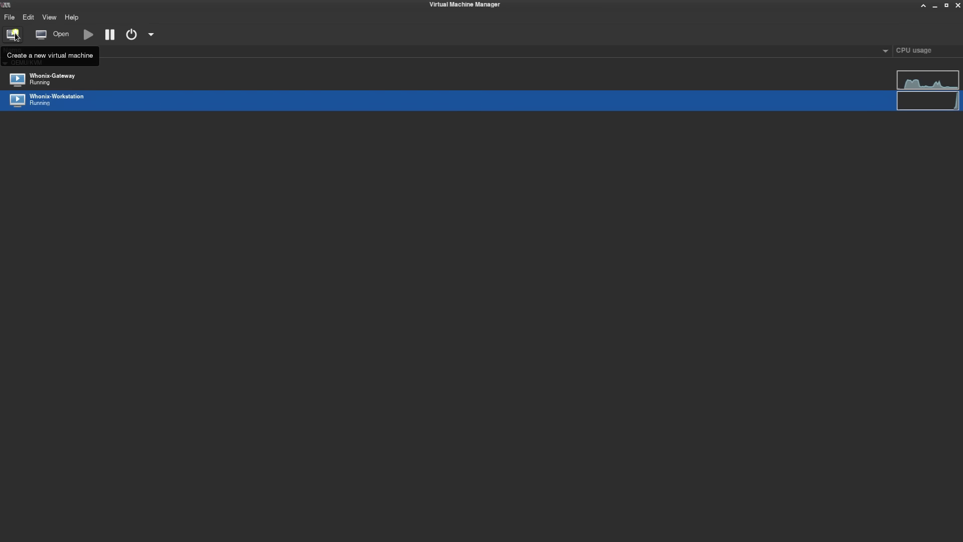
left_click(61, 37)
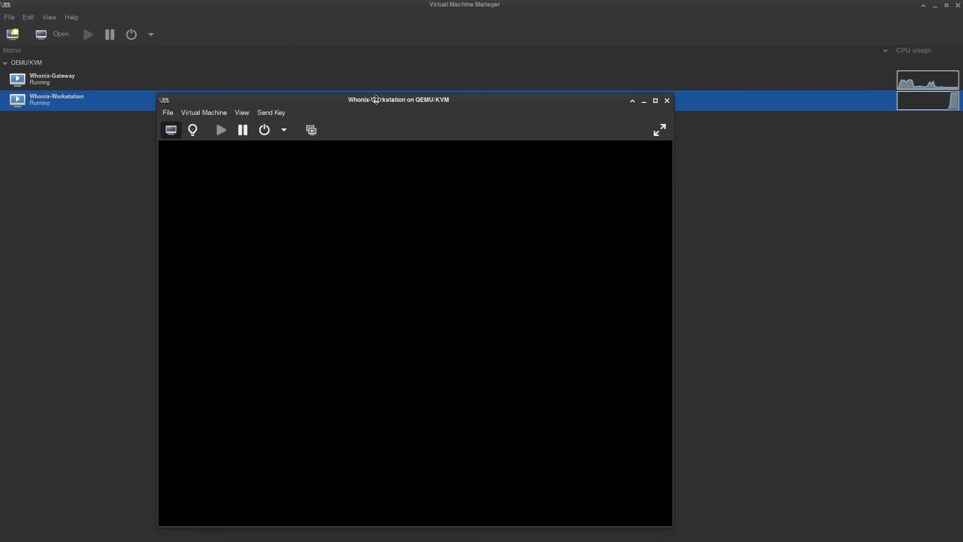
Show the workstation's hardware details and force it off.
left_click_drag(376, 100, 388, 86)
left_click(205, 117)
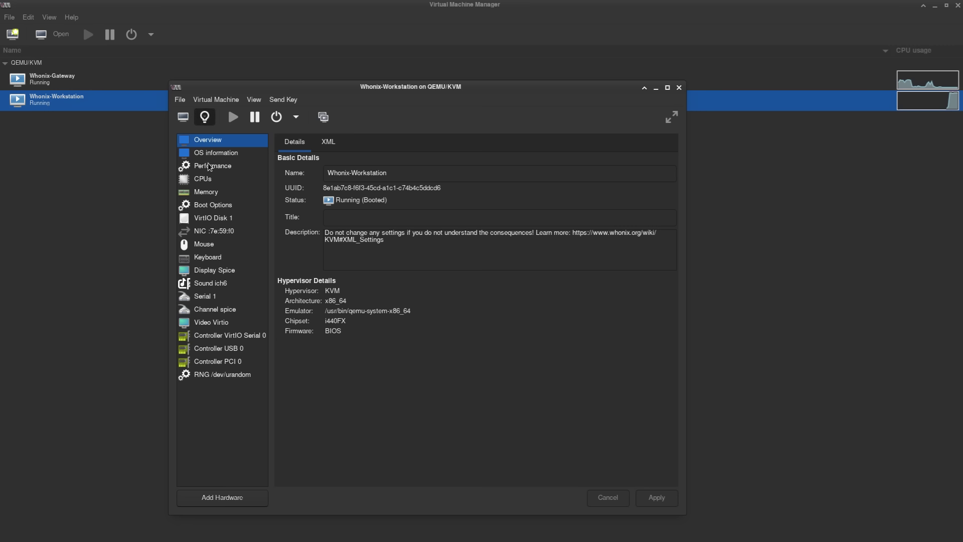
left_click(209, 167)
left_click(213, 181)
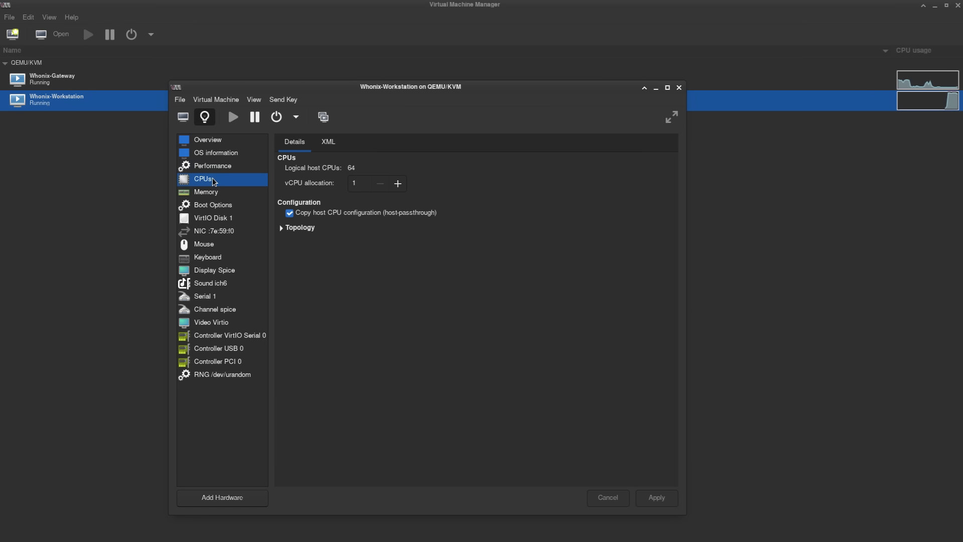
left_click(218, 196)
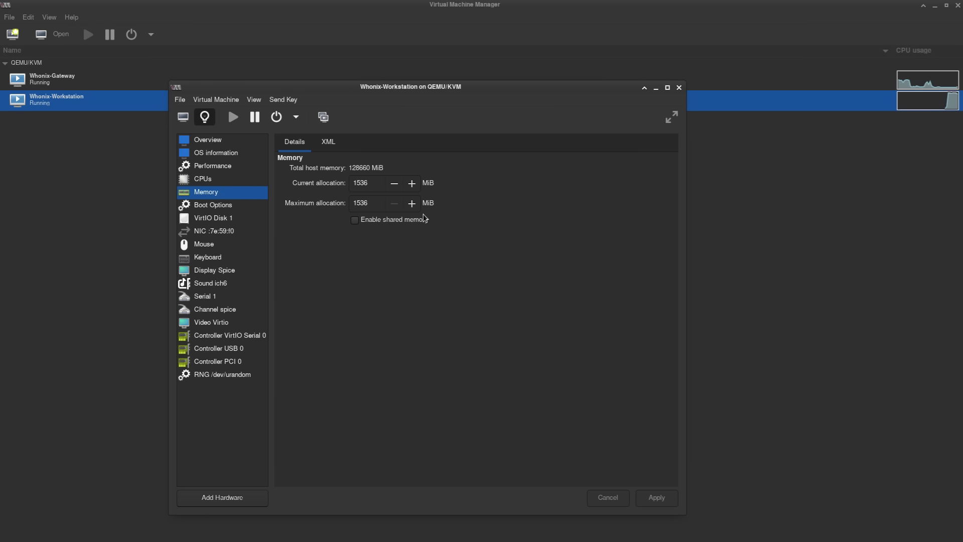
left_click(214, 180)
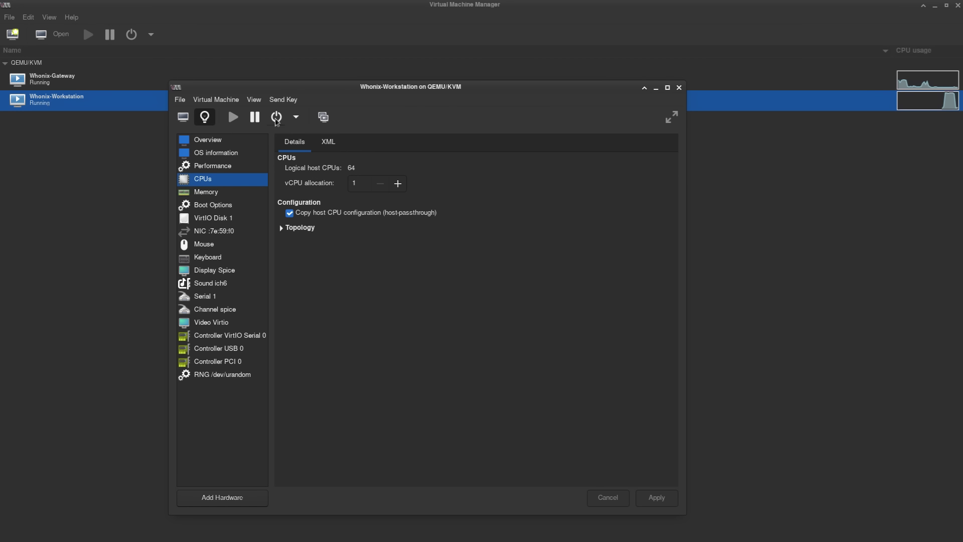
left_click(295, 117)
left_click(321, 170)
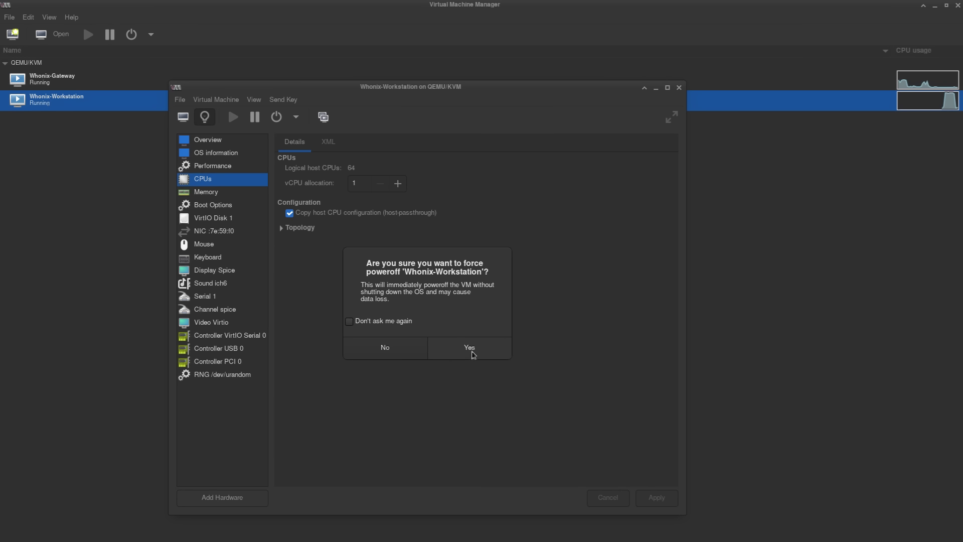
left_click(469, 347)
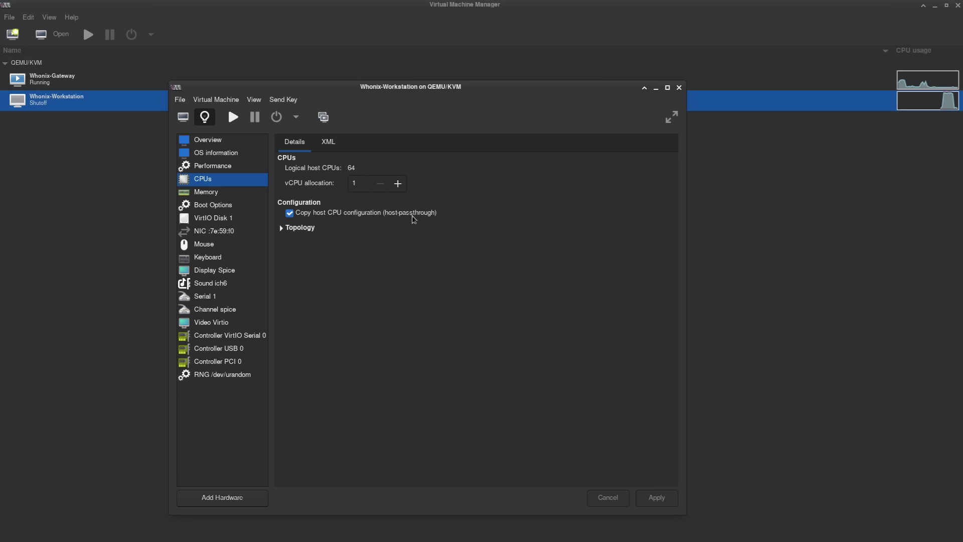
Manually set the workstation's CPU topology to 4 cores with 2 threads each and apply.
left_click(290, 230)
double_click(358, 184)
type("5")
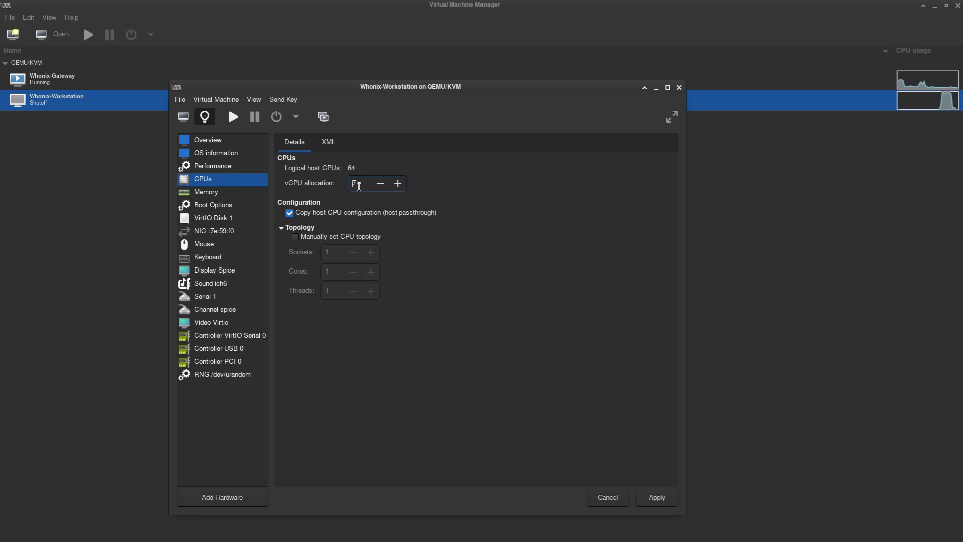
left_click(294, 238)
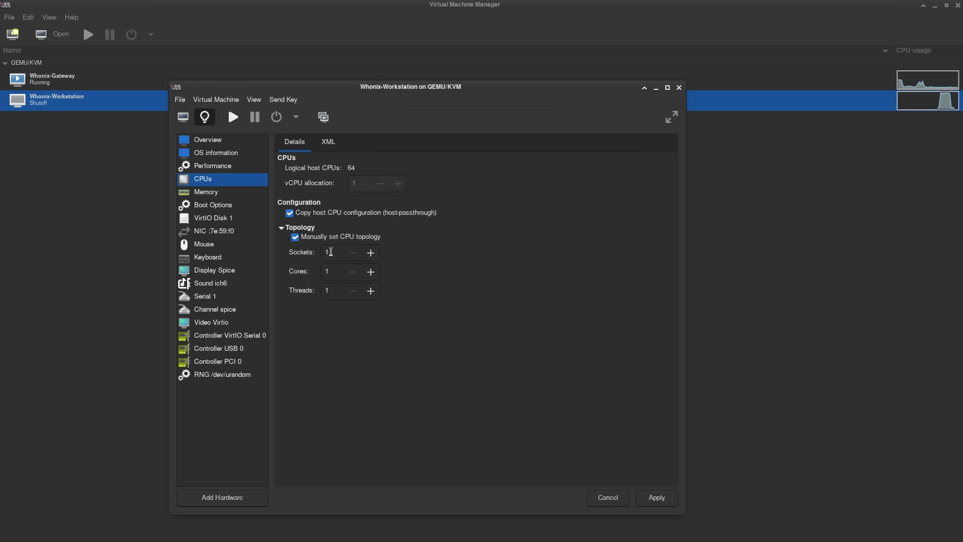
double_click(330, 271)
type("4")
double_click(334, 291)
type("3")
key("BackSpace")
type("2")
left_click(656, 497)
Raise the workstation's memory from 1536 to 16384 MiB and apply.
left_click(220, 192)
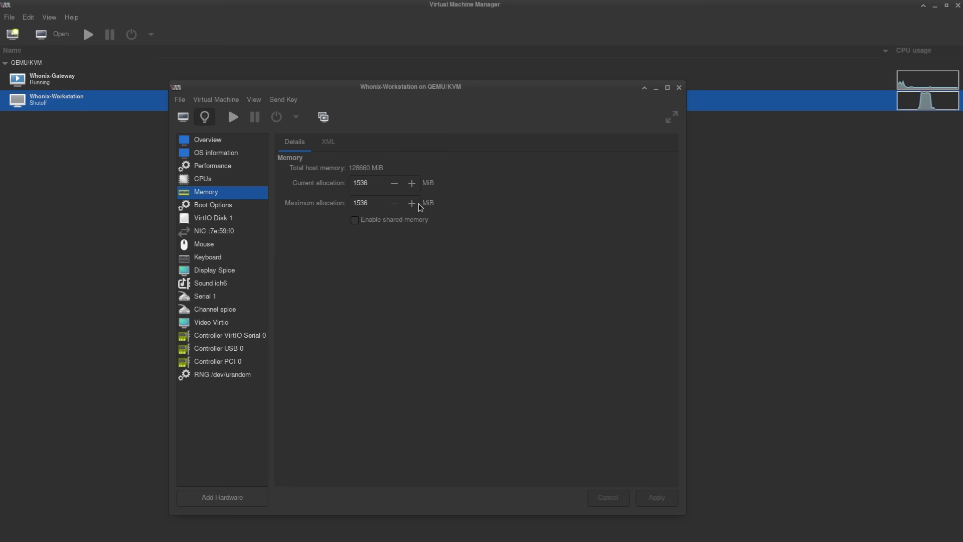
double_click(366, 183)
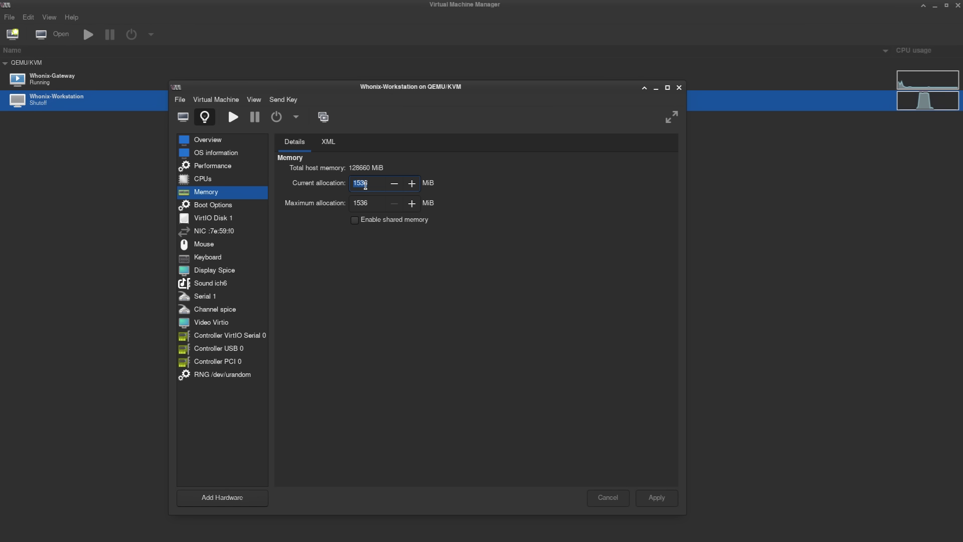
type("16384")
left_click(659, 500)
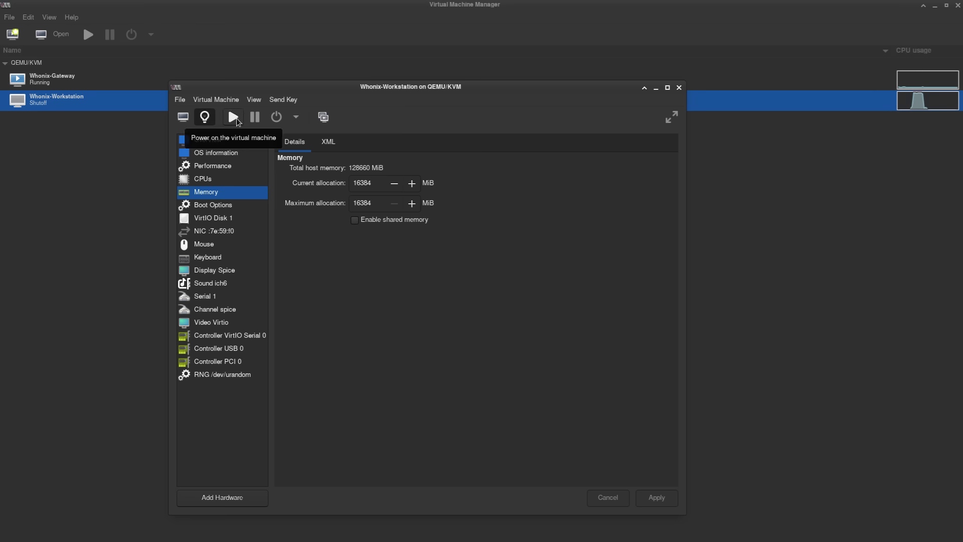
left_click(212, 155)
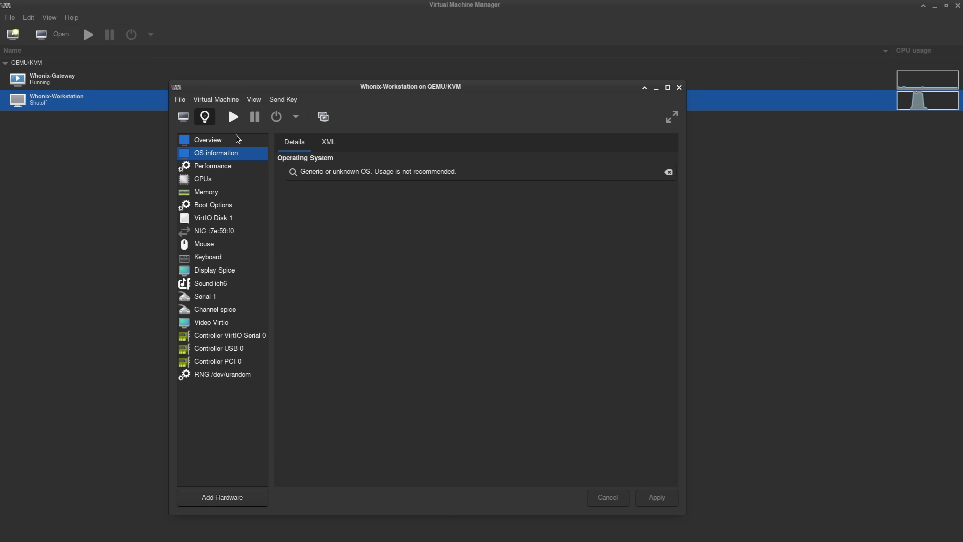
left_click(231, 118)
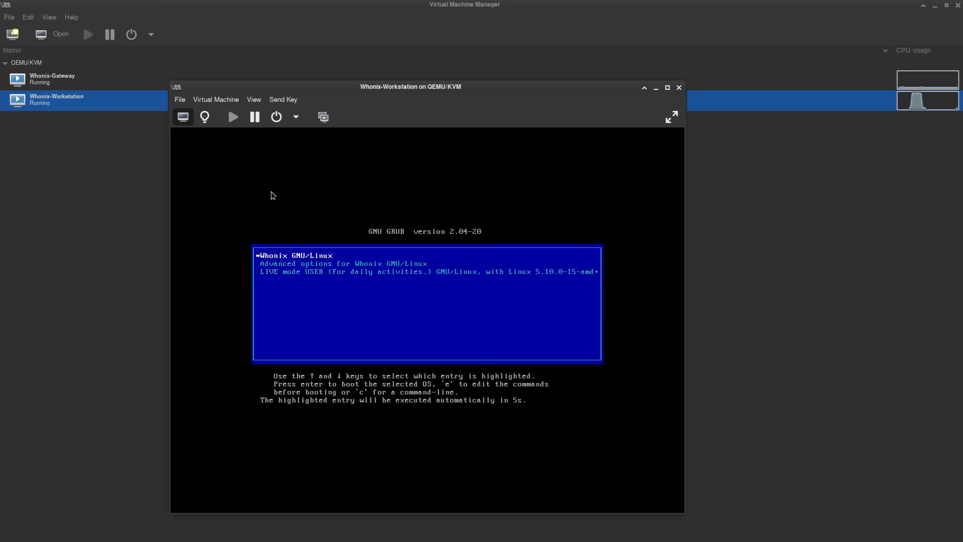
key("Down")
key("Up")
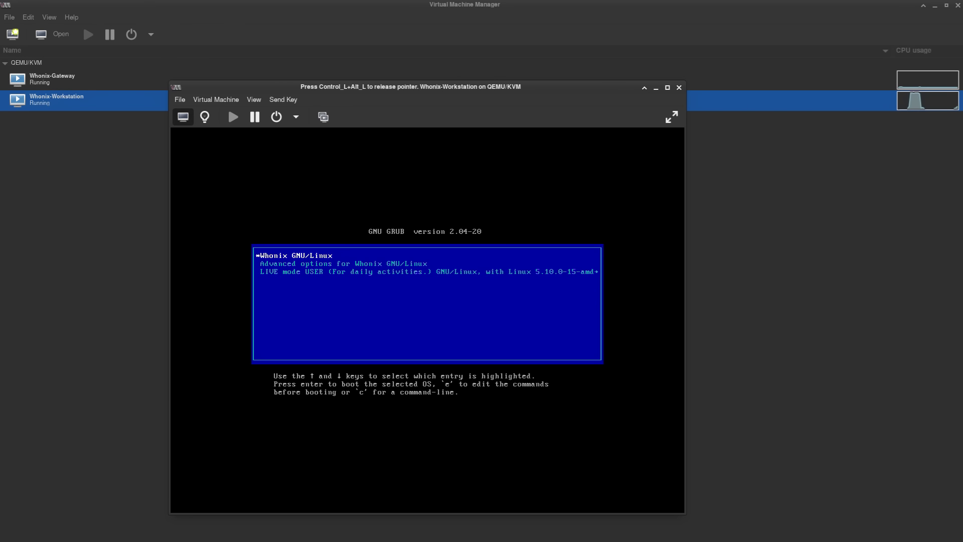
key("Return")
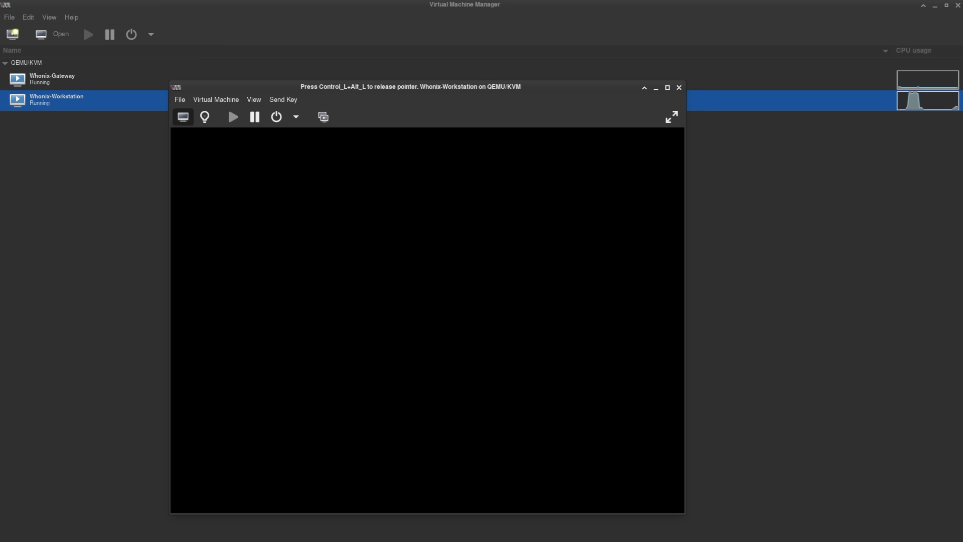
key("ctrl+alt")
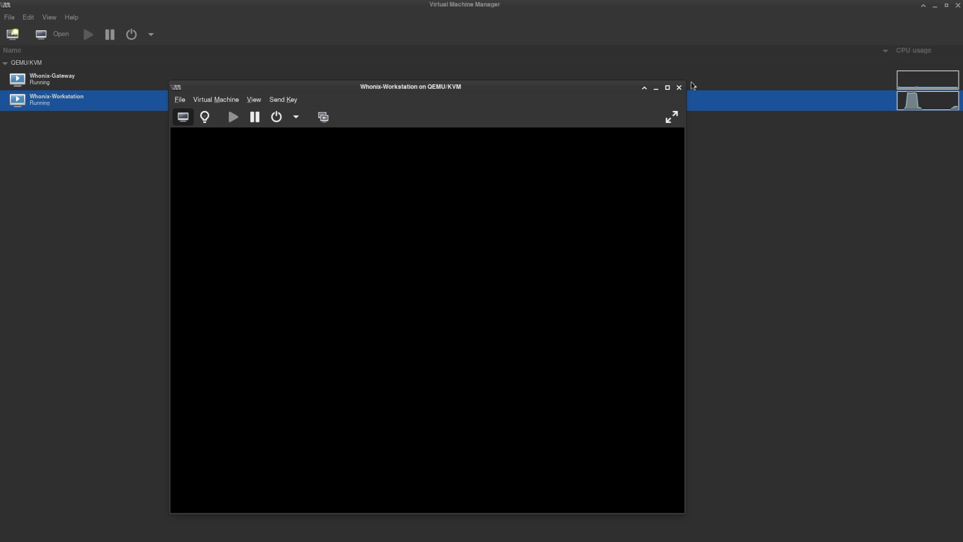
left_click(668, 89)
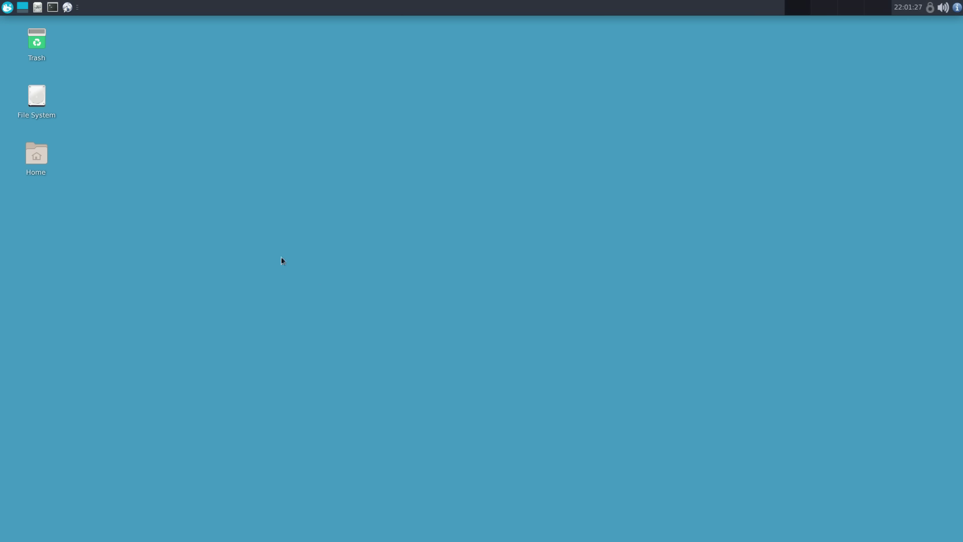
Run System Check from the System menu and close its report showing no updates found.
left_click(7, 7)
left_click(49, 181)
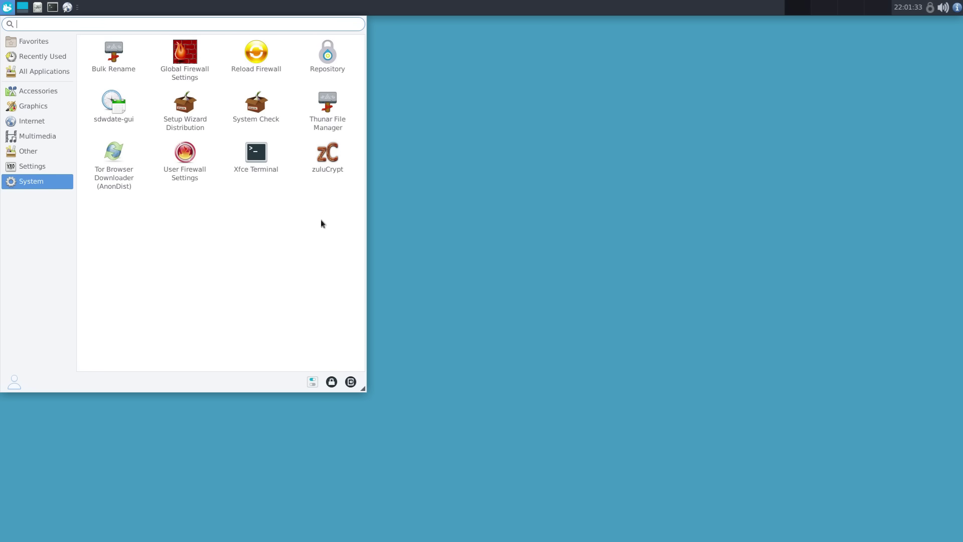
left_click(47, 173)
key("Escape")
key("super")
left_click(35, 184)
left_click(259, 116)
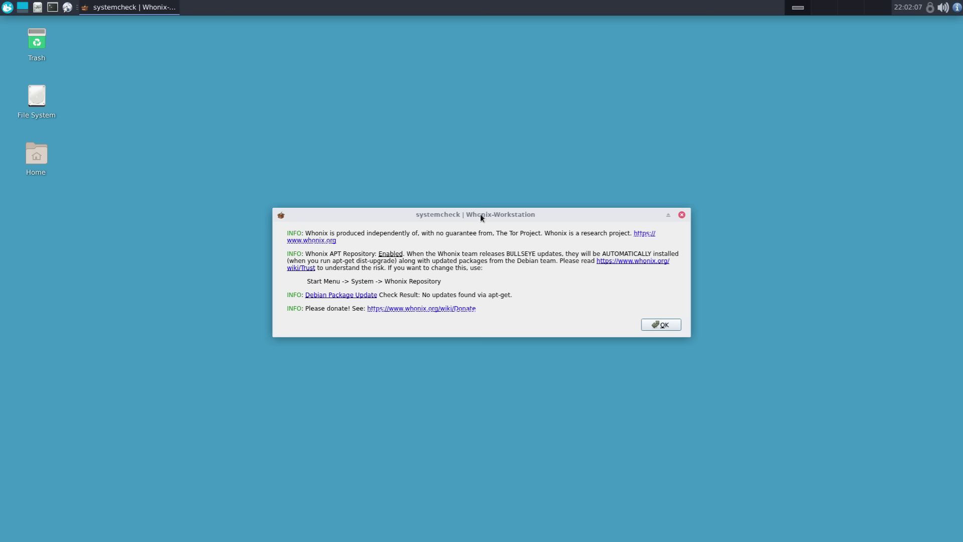
mouse_move(475, 216)
left_mouse_down()
mouse_move(439, 202)
mouse_move(463, 205)
left_mouse_up()
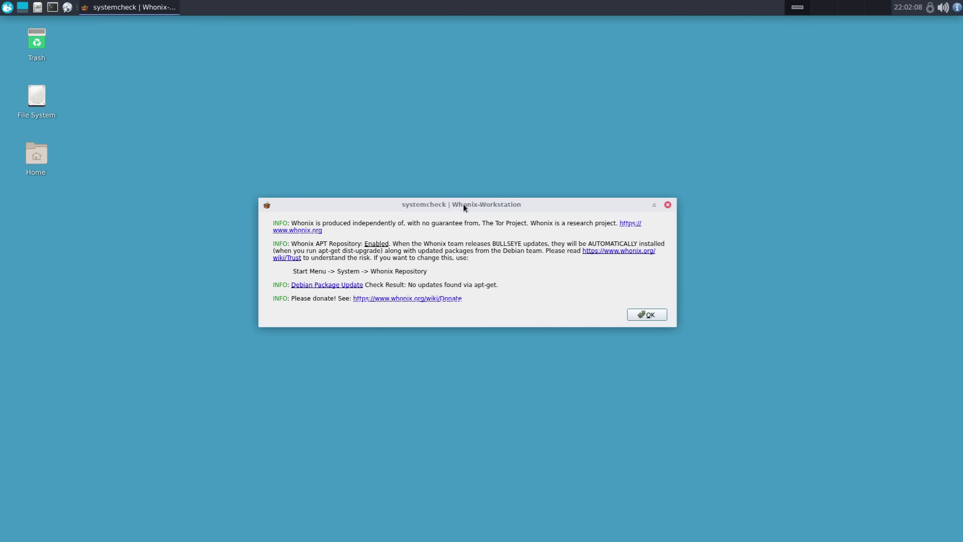
left_click(668, 204)
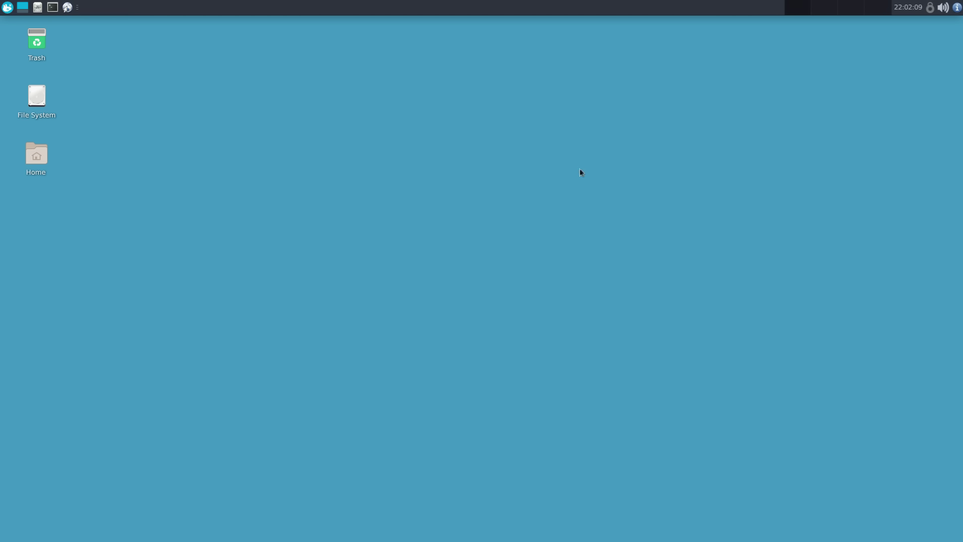
Launch Tor Browser, center it, and confirm in About Tor Browser that 11.0.15 is up to date.
left_click(67, 7)
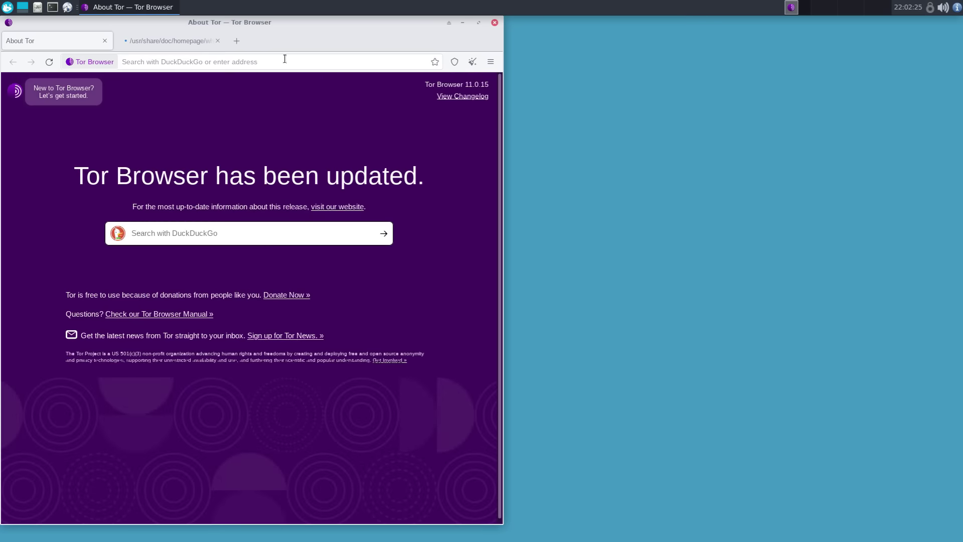
left_click_drag(298, 25, 615, 139)
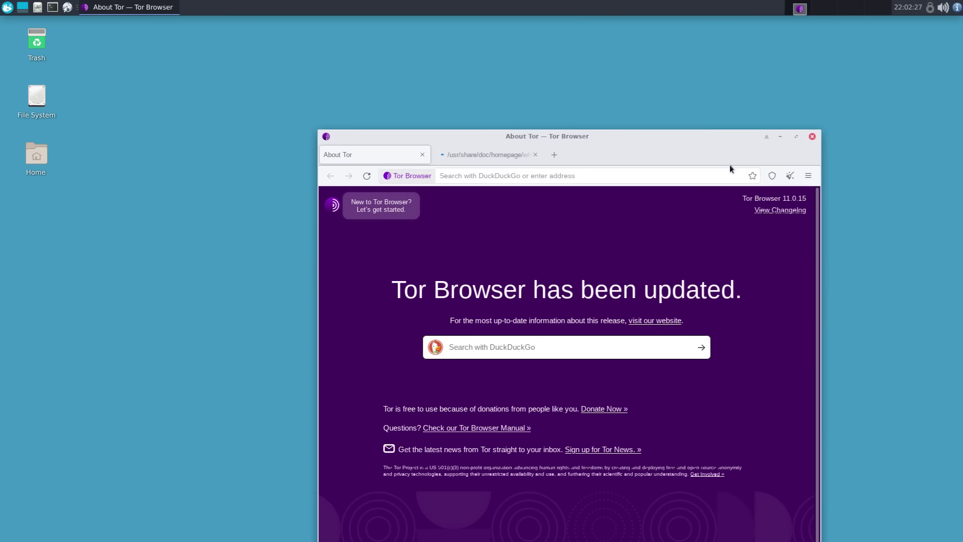
left_click(807, 175)
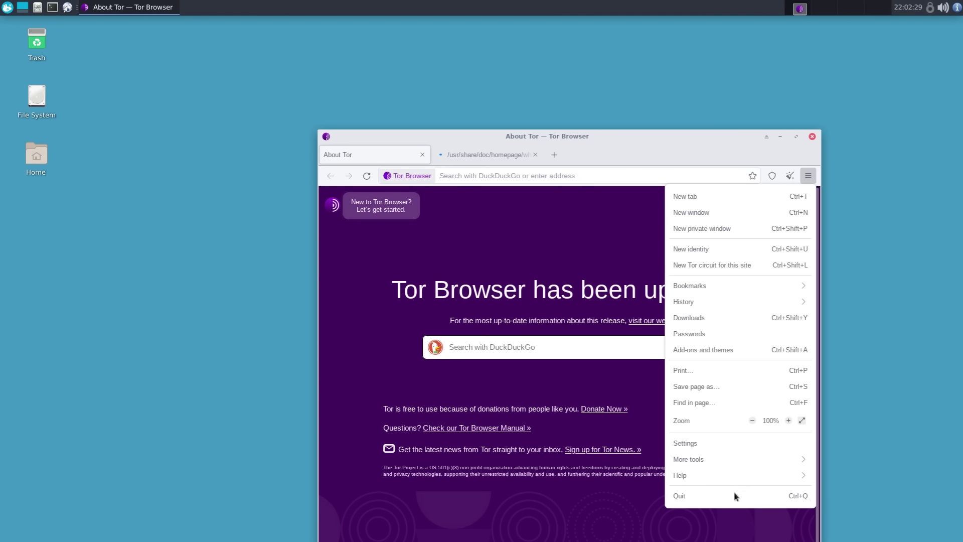
left_click(732, 476)
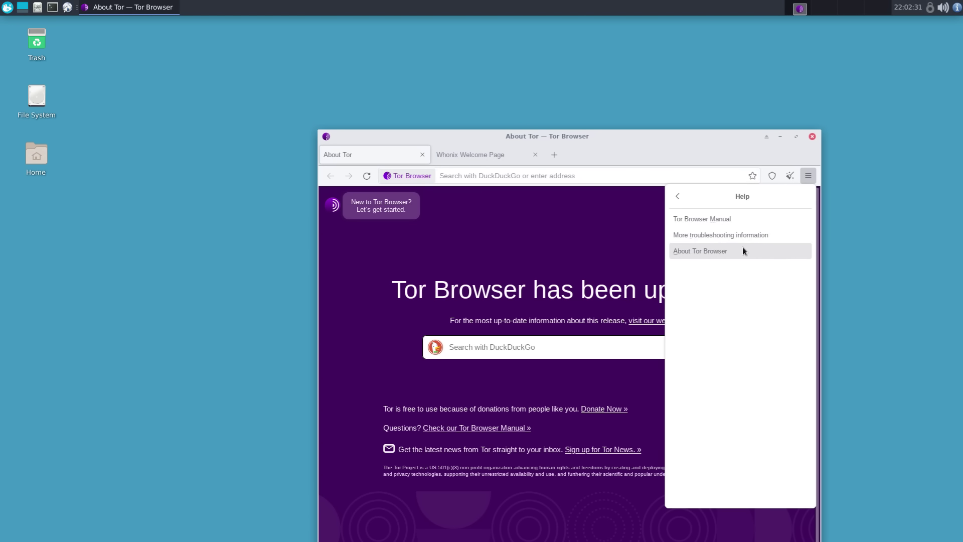
left_click(743, 251)
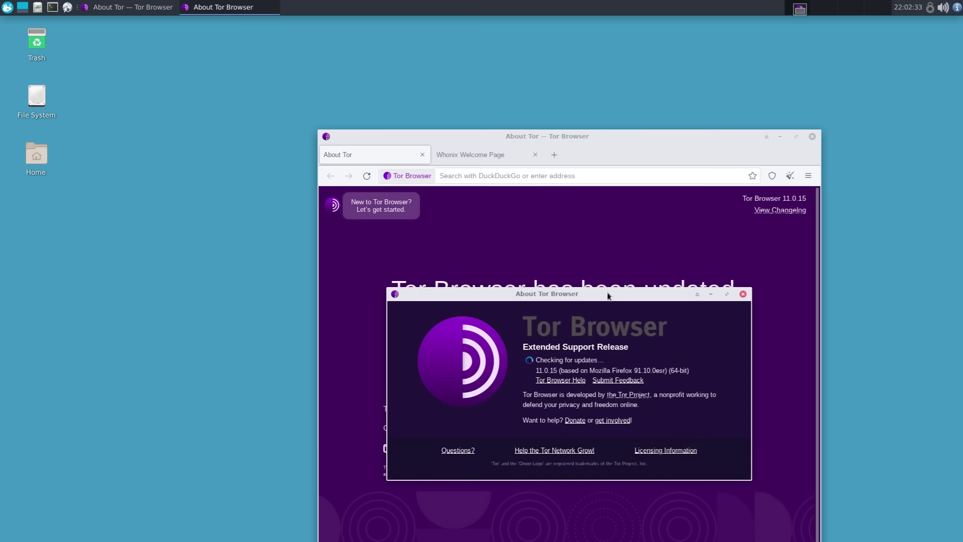
left_click_drag(596, 289, 562, 269)
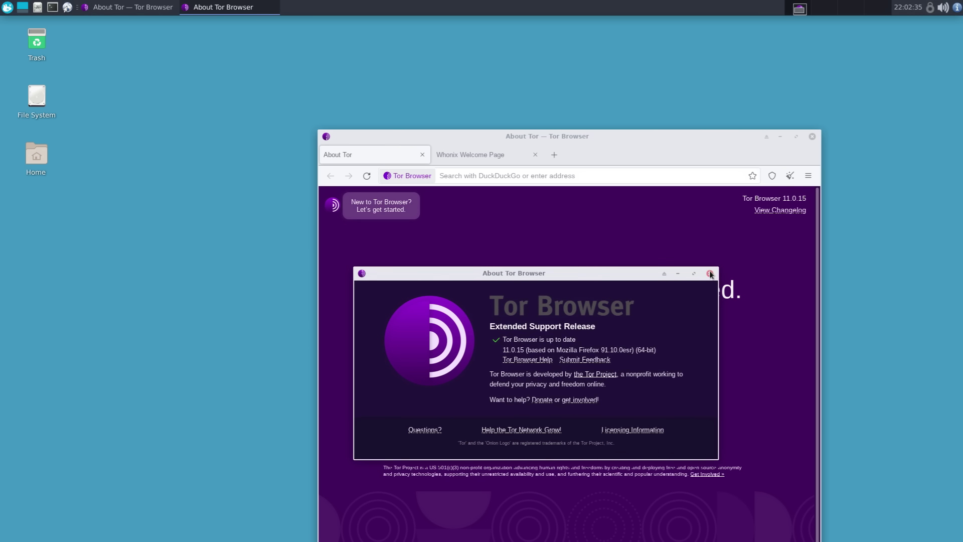
left_click(710, 273)
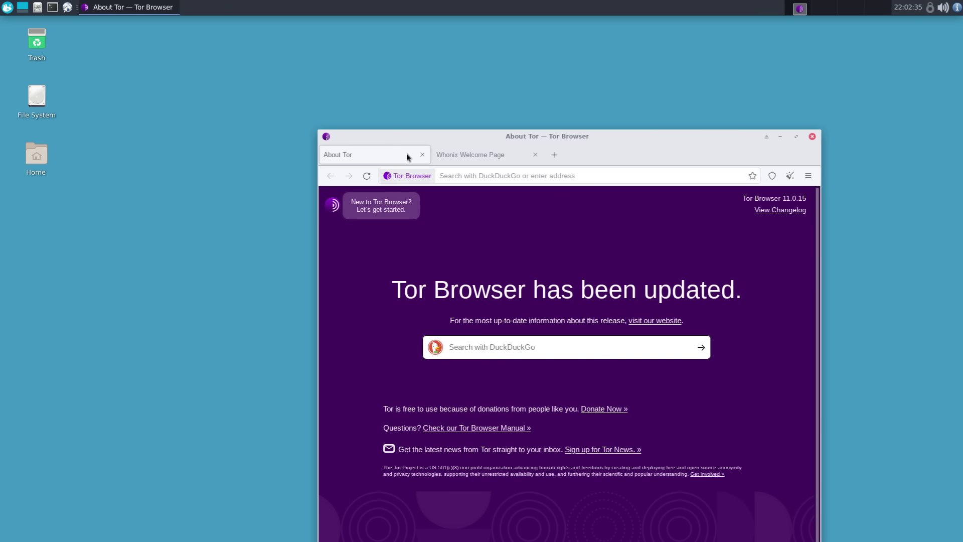
Search 'what is my ip' from the Whonix Welcome Page tab, then open a terminal.
left_click(796, 137)
left_click(147, 41)
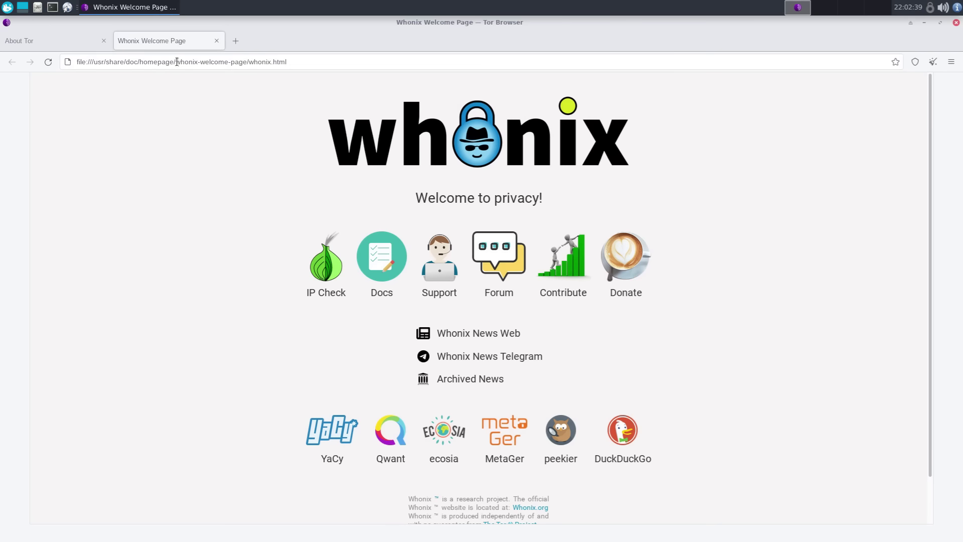
left_click(176, 61)
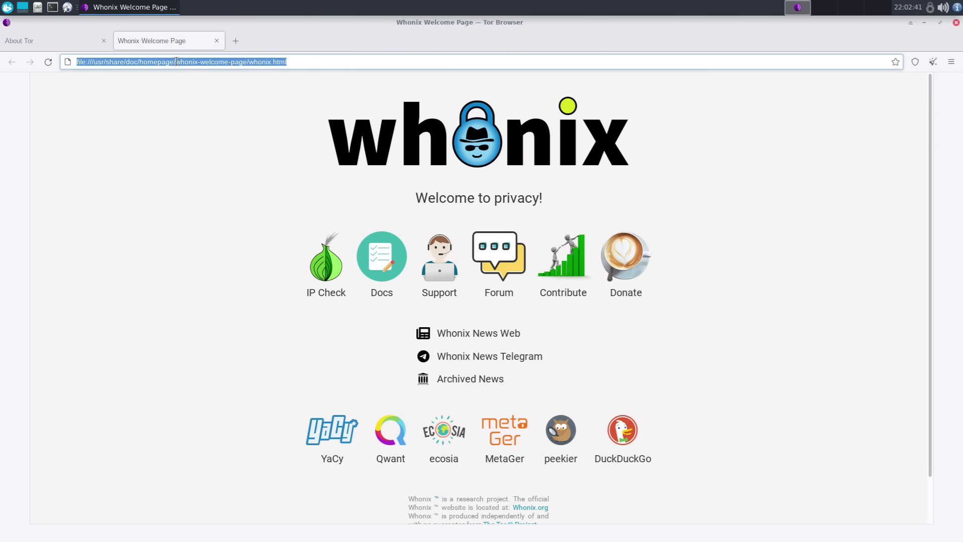
type("what is my ip")
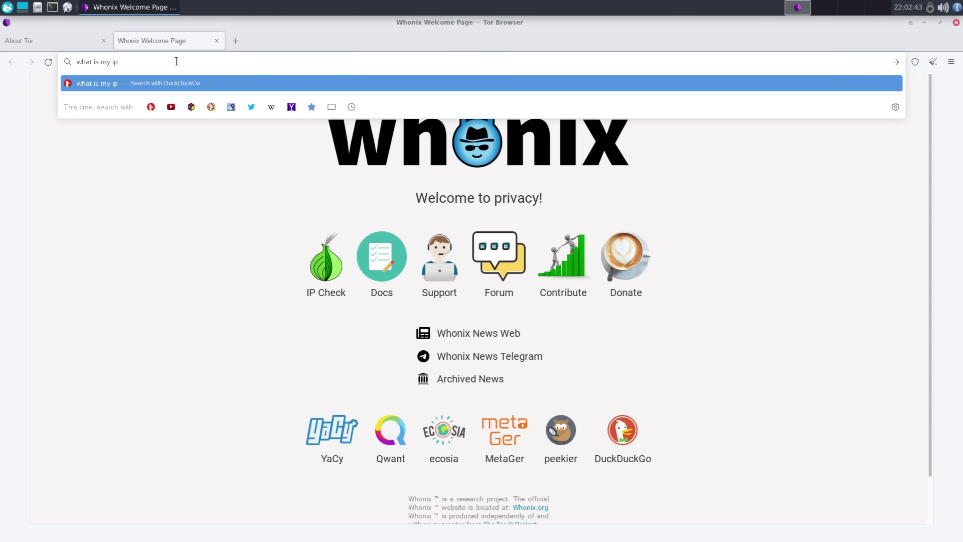
key("Return")
left_click_drag(303, 39, 176, 55)
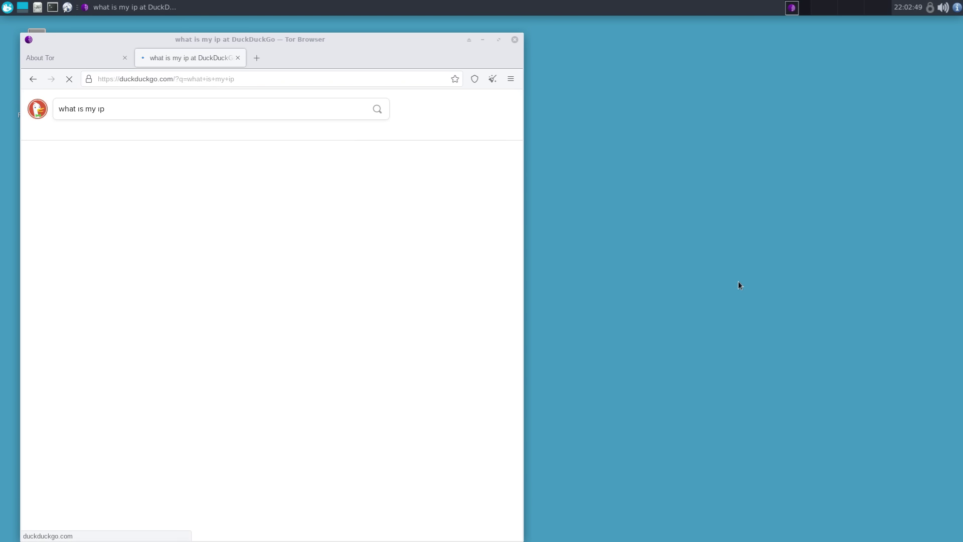
key("ctrl+alt+t")
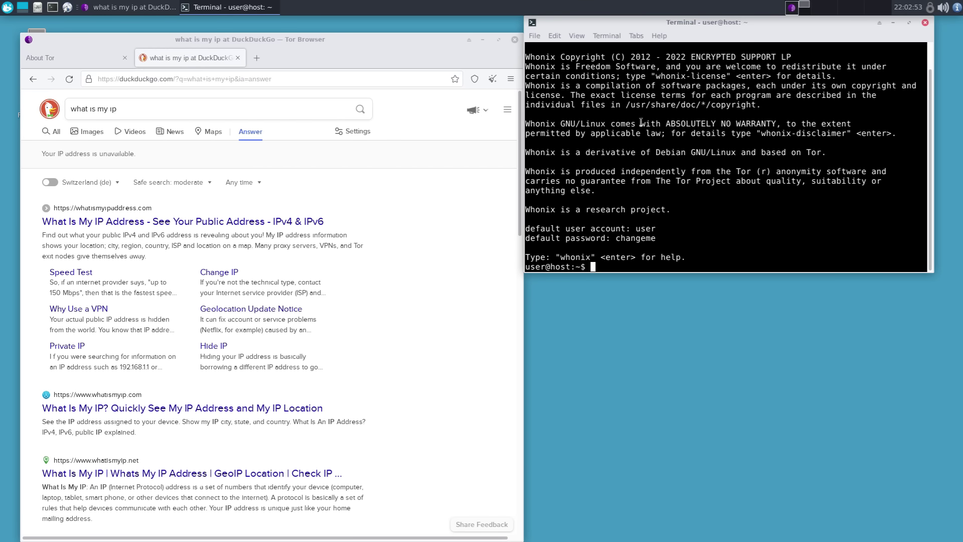
left_click_drag(698, 20, 702, 75)
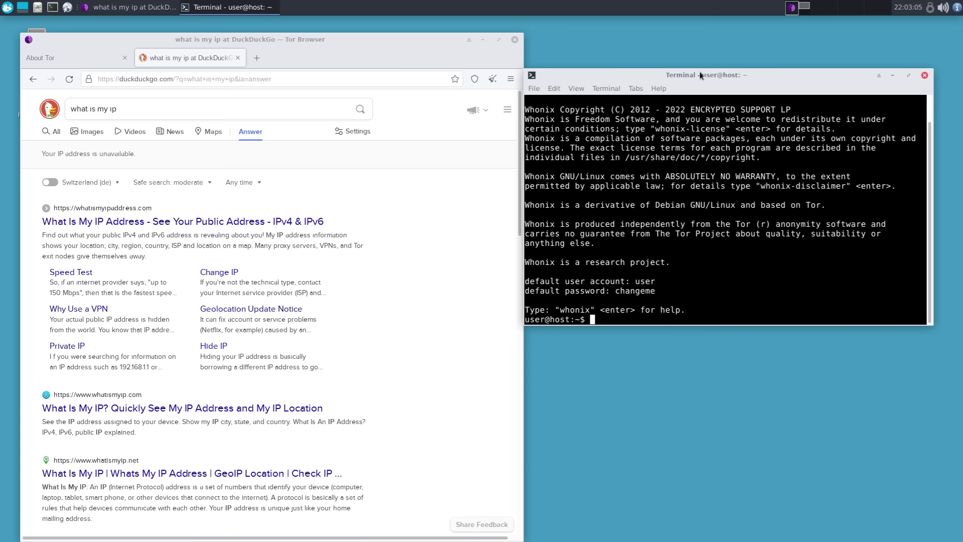
left_click_drag(699, 72, 721, 104)
left_click(244, 38)
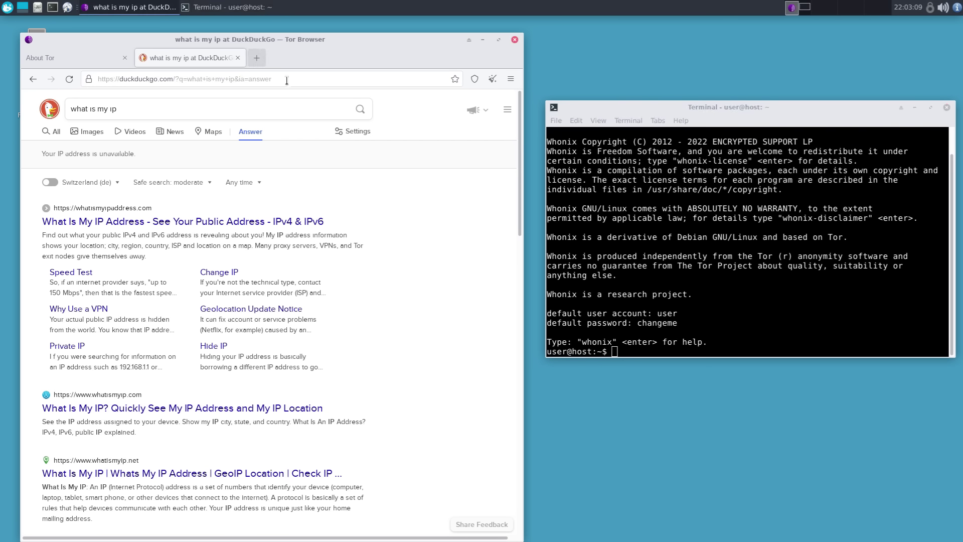
left_click(492, 79)
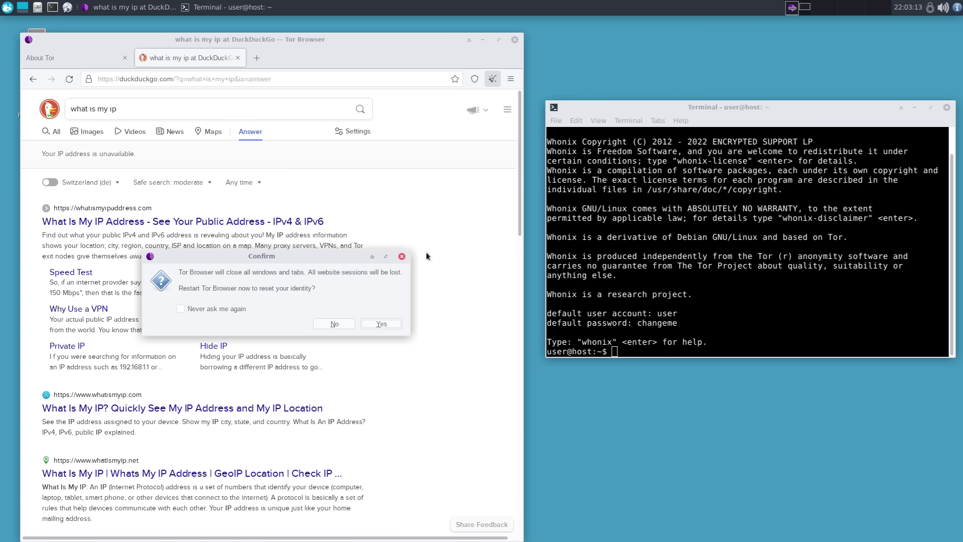
left_click(402, 257)
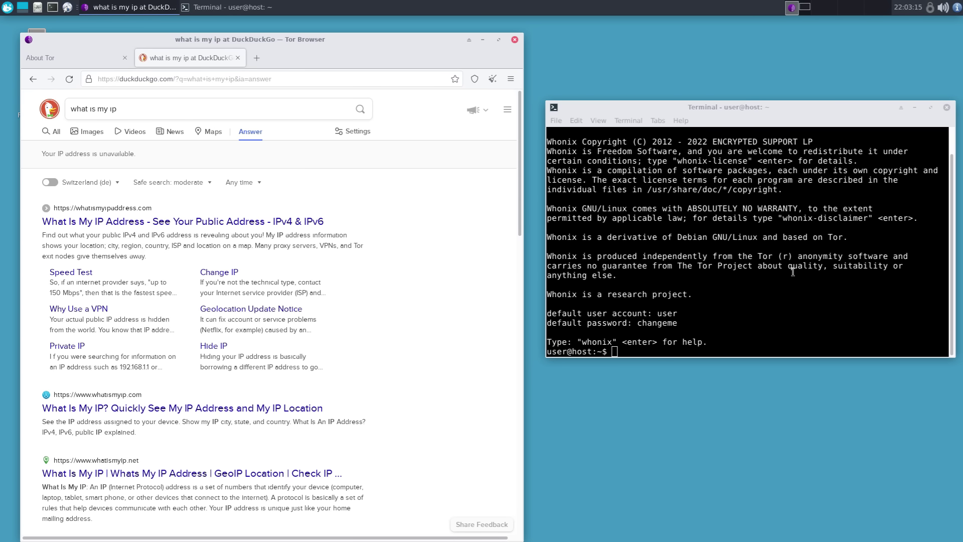
left_click_drag(767, 107, 763, 63)
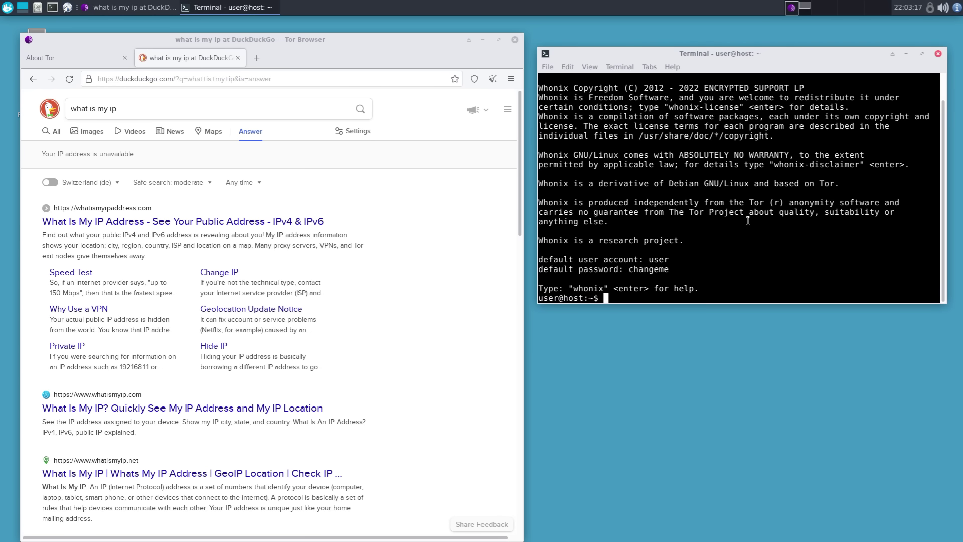
Run 'curl ifconfig.me' to print the current Tor exit IP address.
type("curl ifconfig.me")
key("Return")
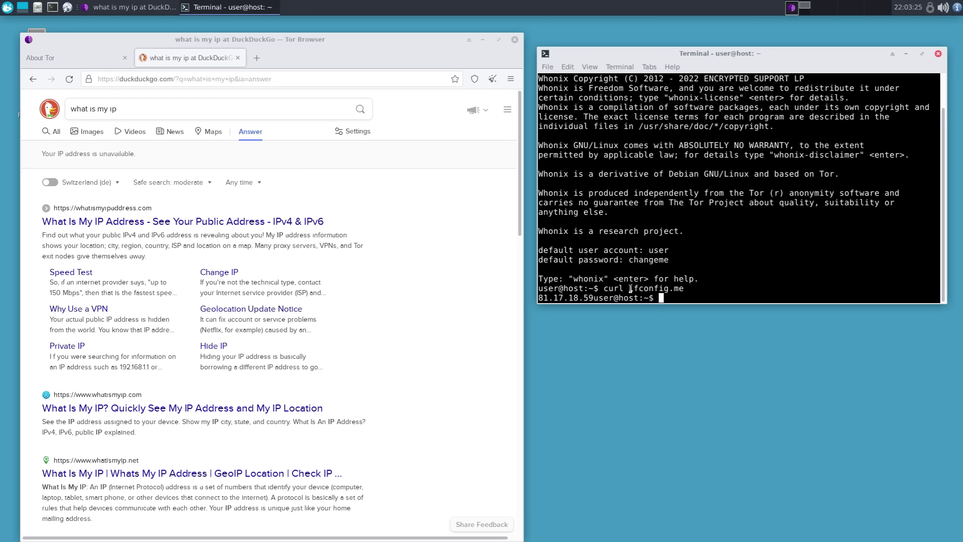
left_click_drag(593, 298, 537, 297)
left_click(707, 237)
Rerun 'curl ifconfig.me' seven more times, getting new exit IPs, latest 199.249.230.170.
key("Up")
key("Return")
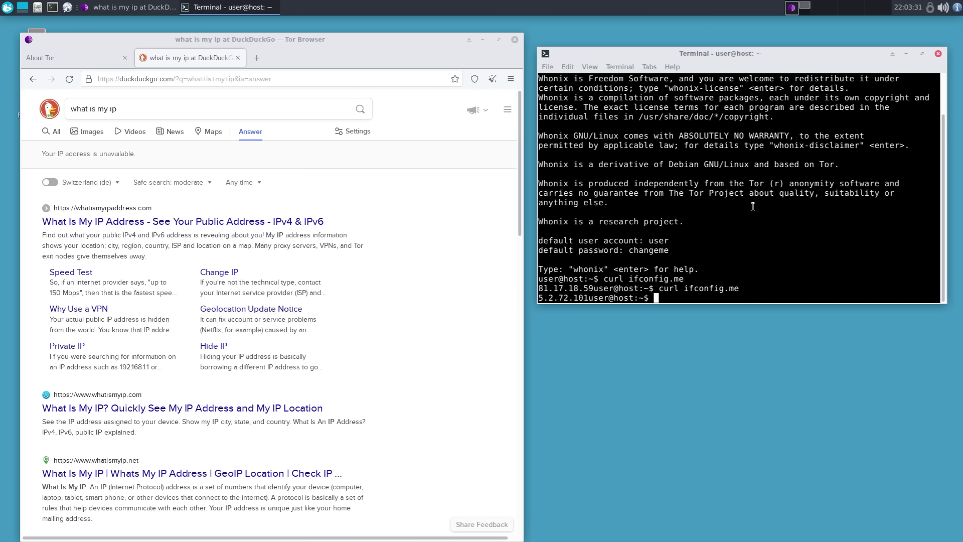
key("Up")
key("Return")
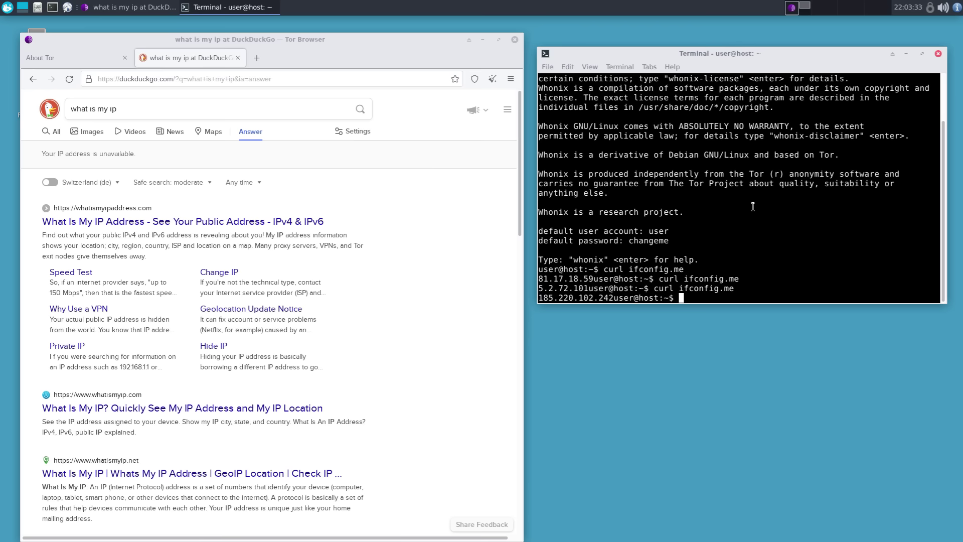
key("Up")
key("Return")
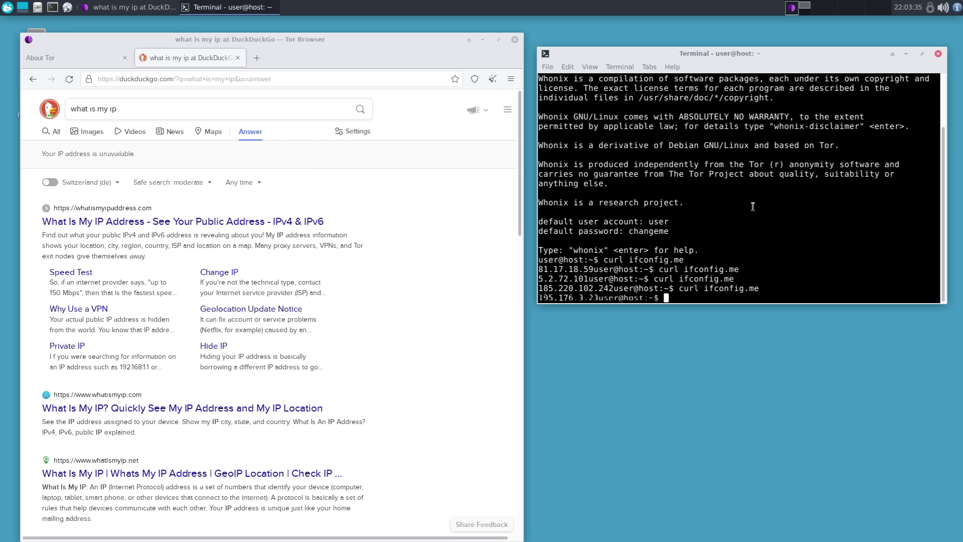
key("Up")
key("Return")
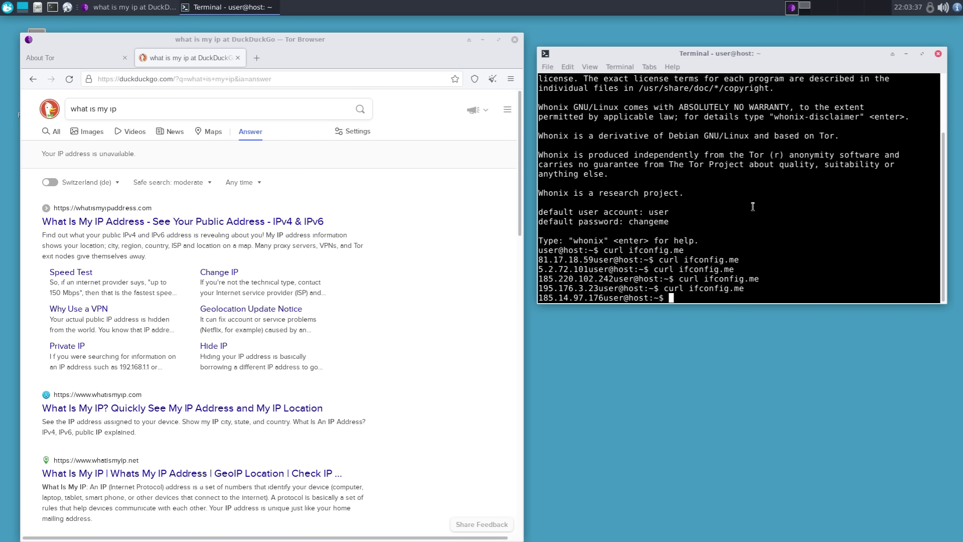
key("Up")
key("Return")
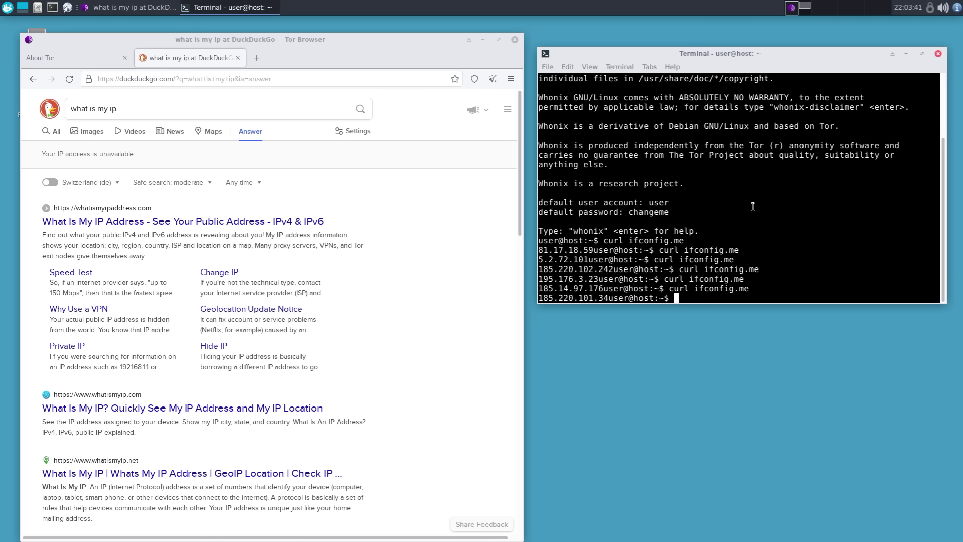
key("Up")
key("Return")
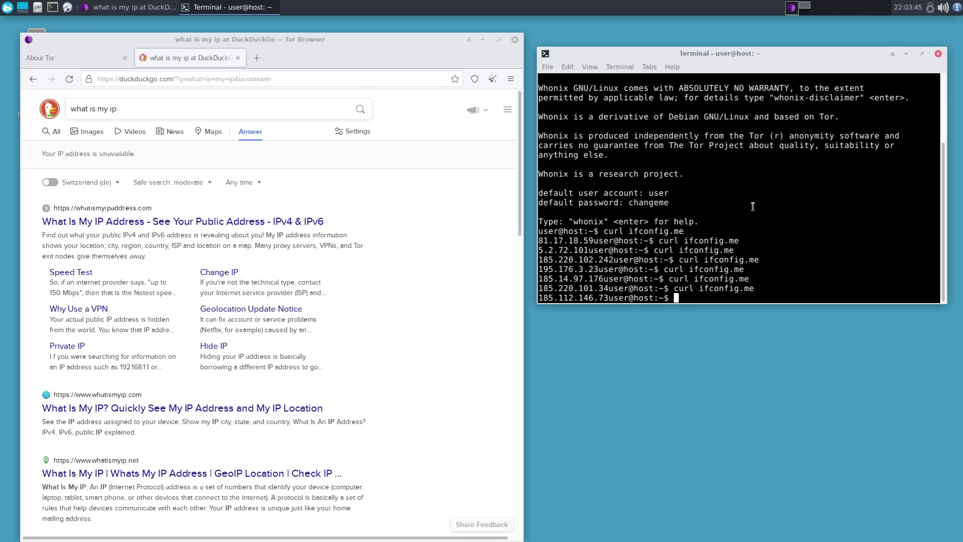
key("Up")
key("Return")
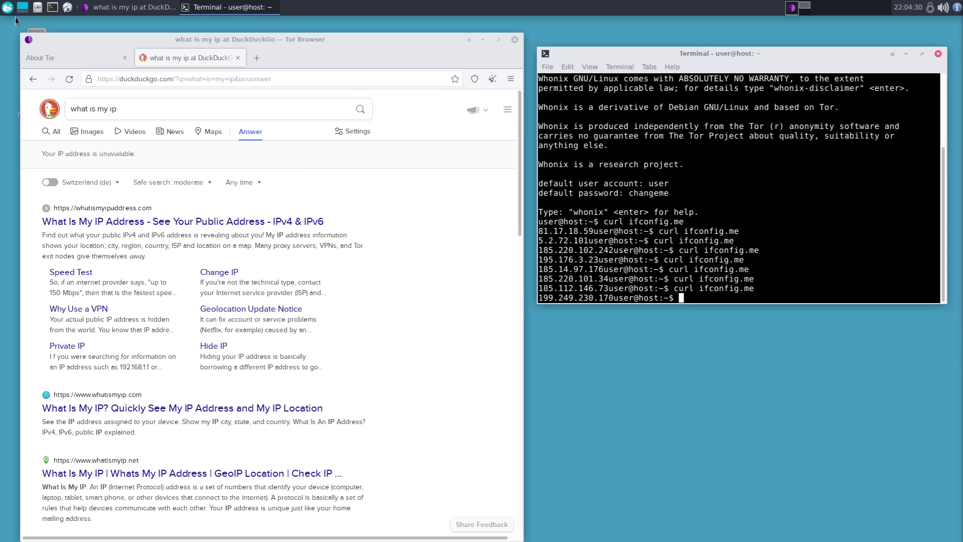
Launch HexChat from the applications menu and place its window on the right over the terminal.
left_click(9, 10)
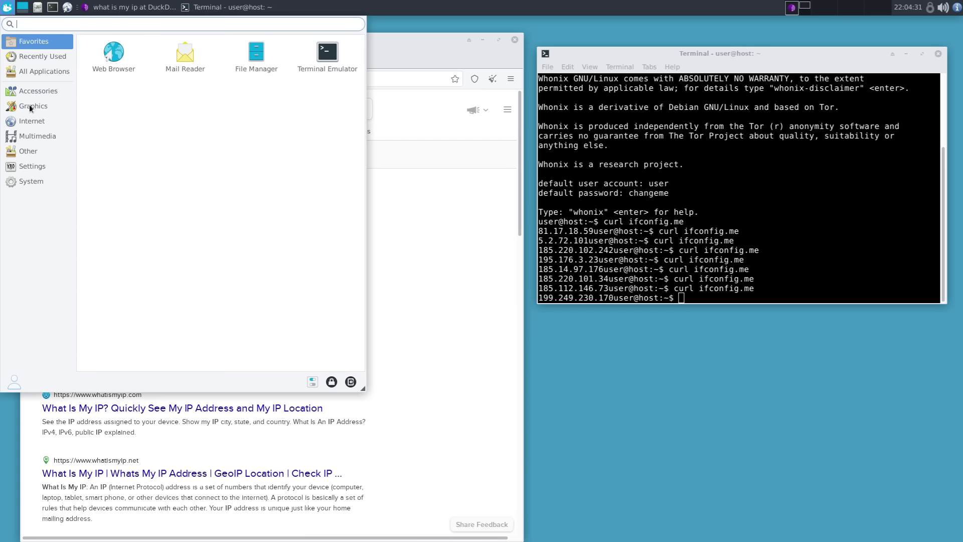
left_click(37, 156)
left_click(37, 165)
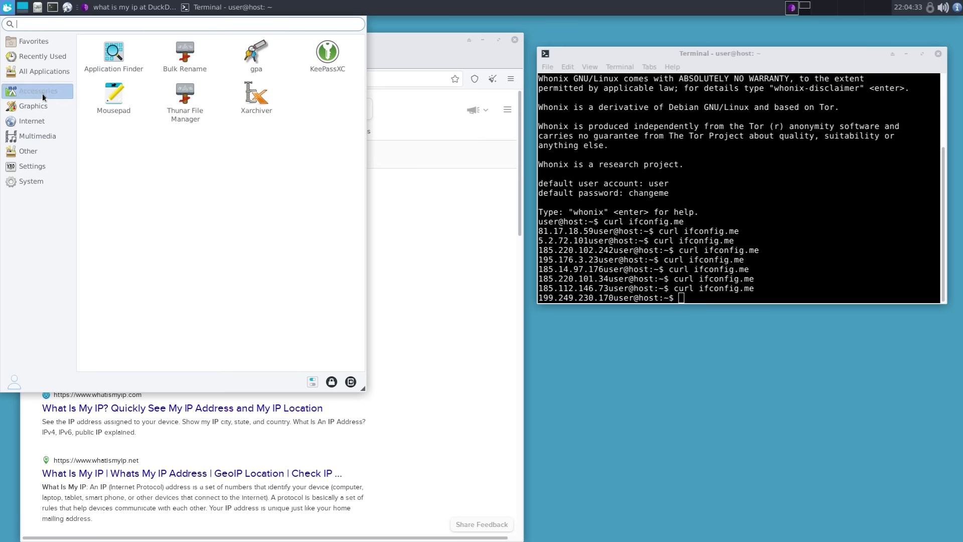
mouse_move(42, 74)
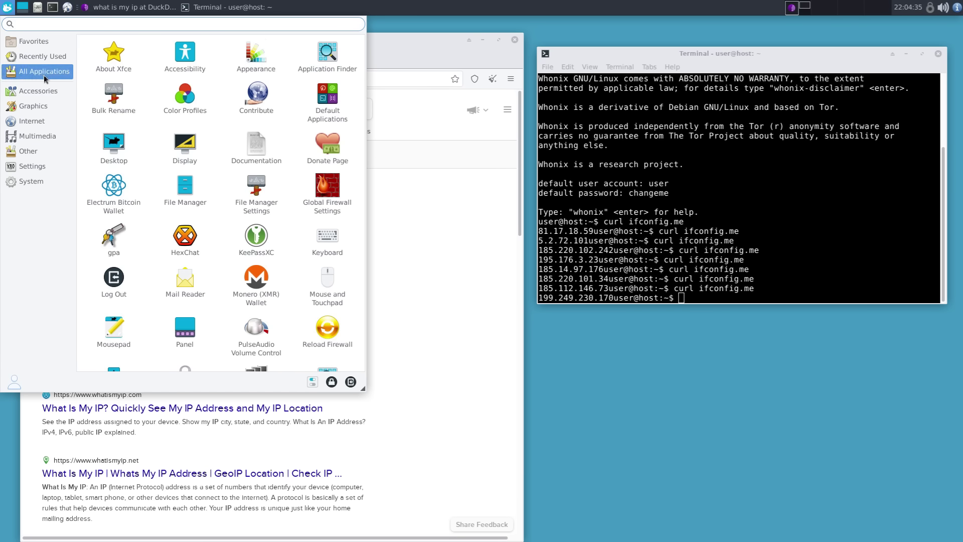
left_click(208, 235)
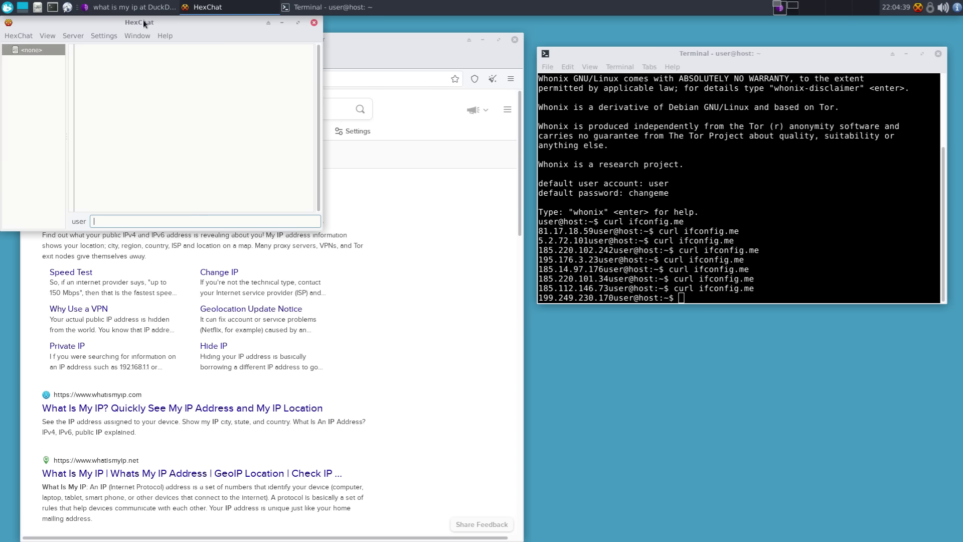
left_click_drag(143, 20, 674, 142)
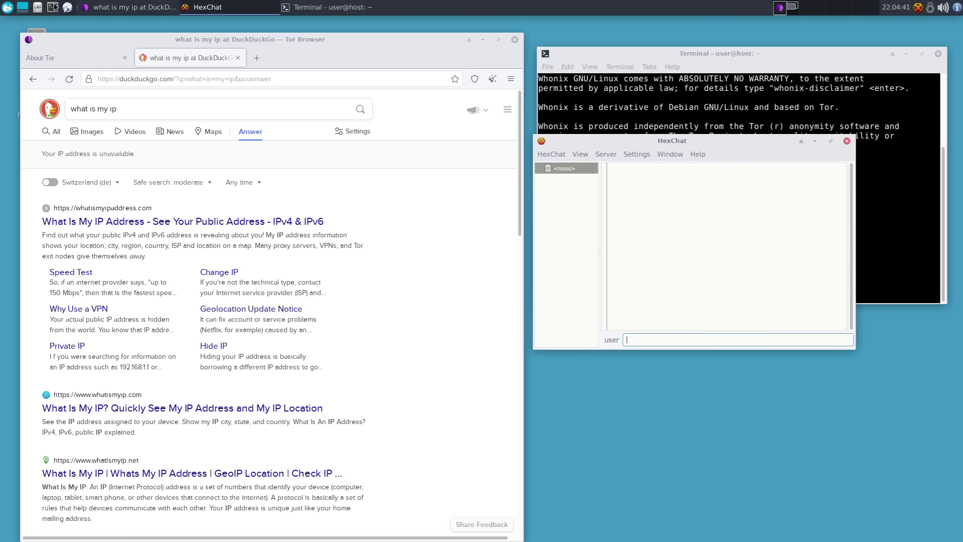
left_click(7, 7)
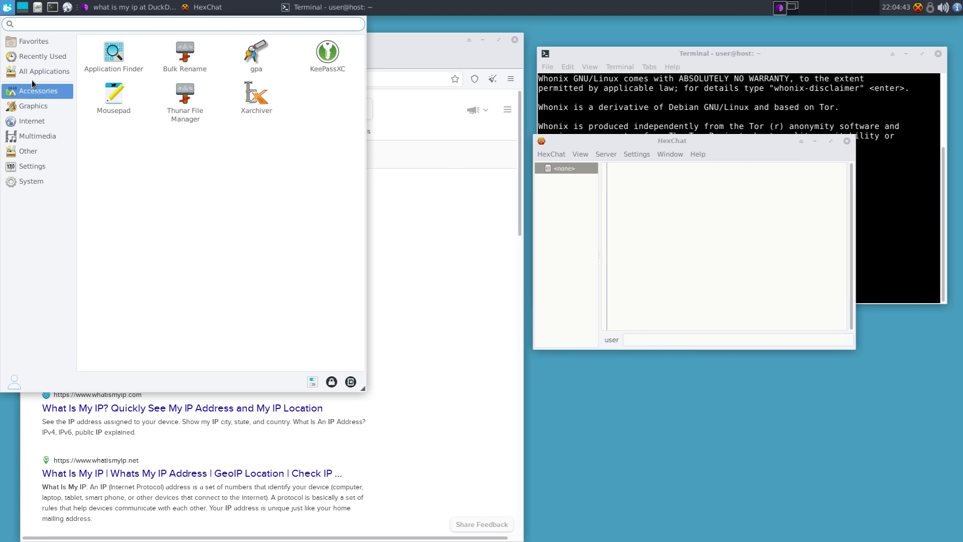
mouse_move(35, 76)
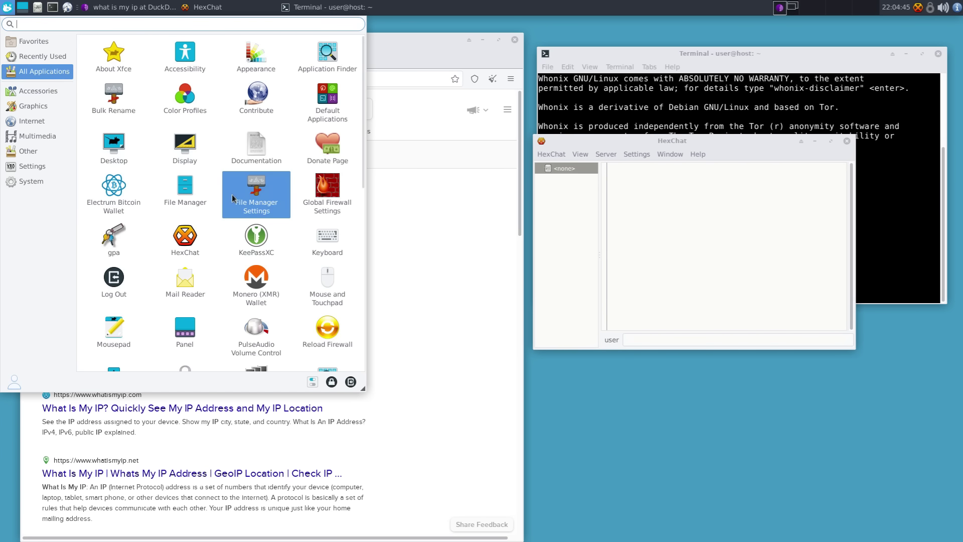
Launch KeePassXC 2.6.2 and move it up-left, then start the Monero wallet 0.17.3.2.
left_click(259, 247)
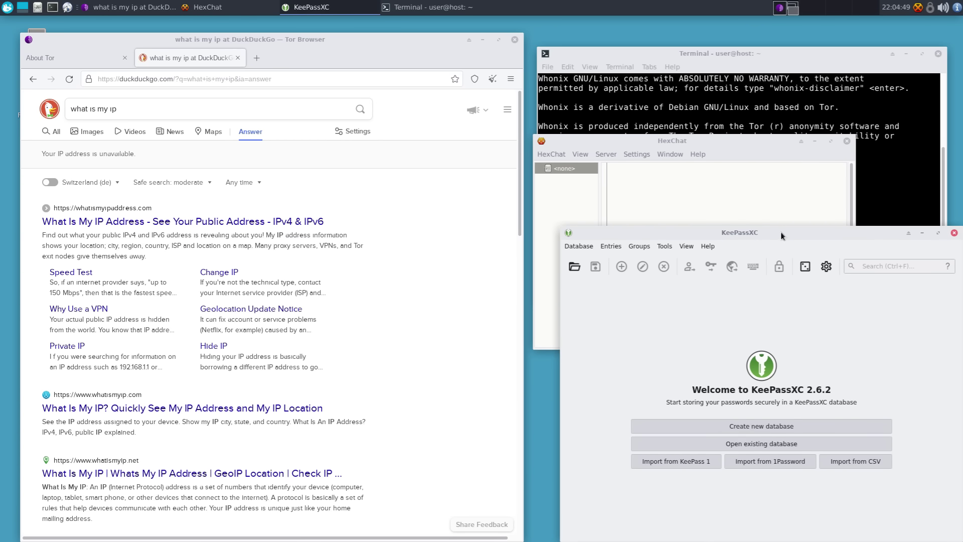
left_click_drag(780, 234, 747, 157)
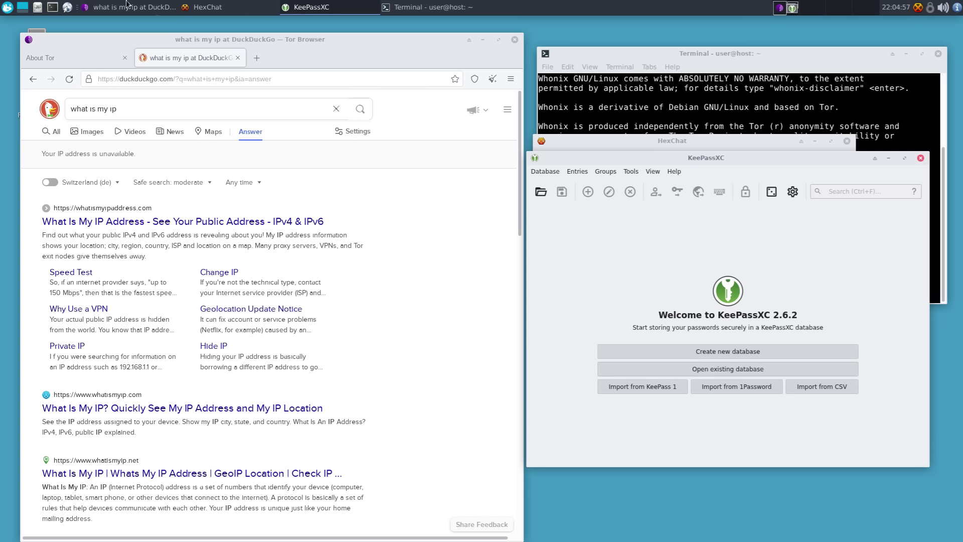
left_click(8, 7)
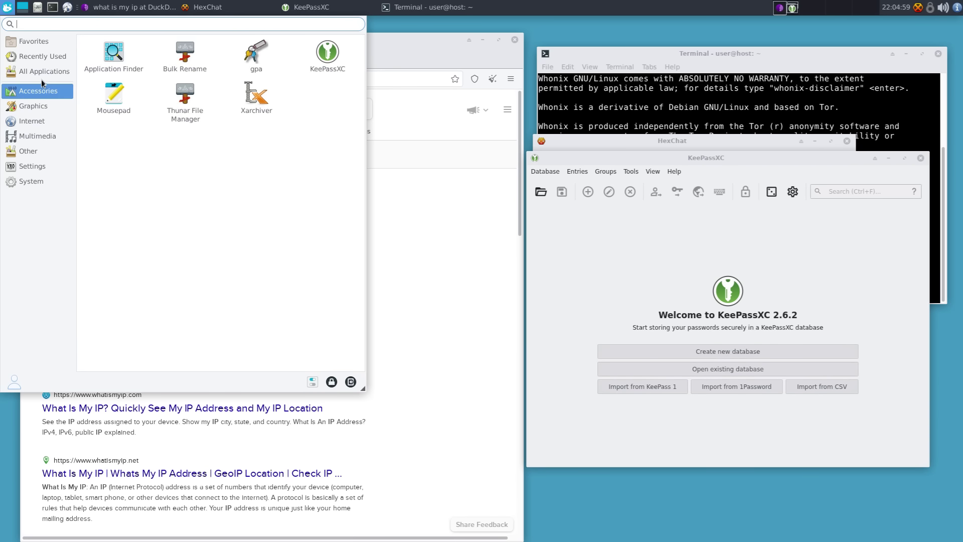
mouse_move(43, 71)
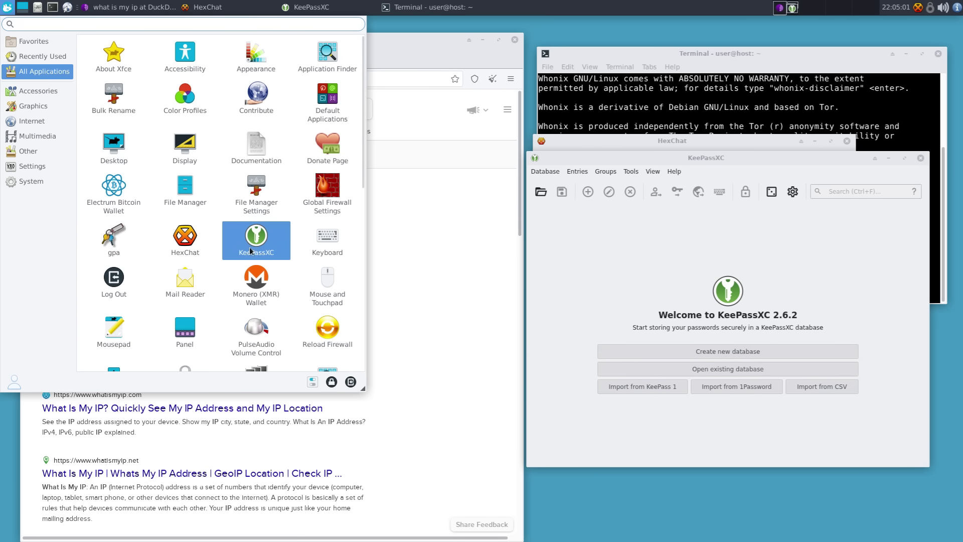
left_click(258, 279)
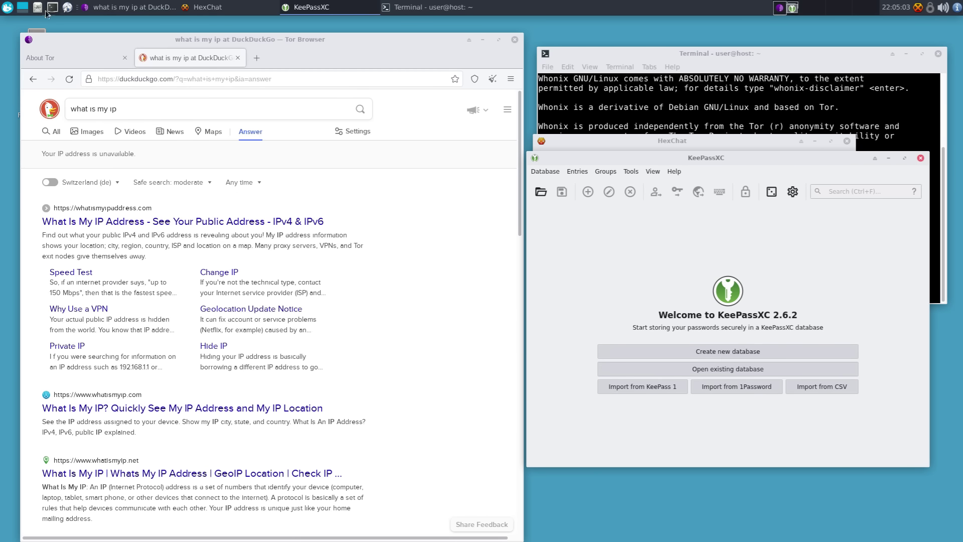
left_click(7, 8)
mouse_move(30, 71)
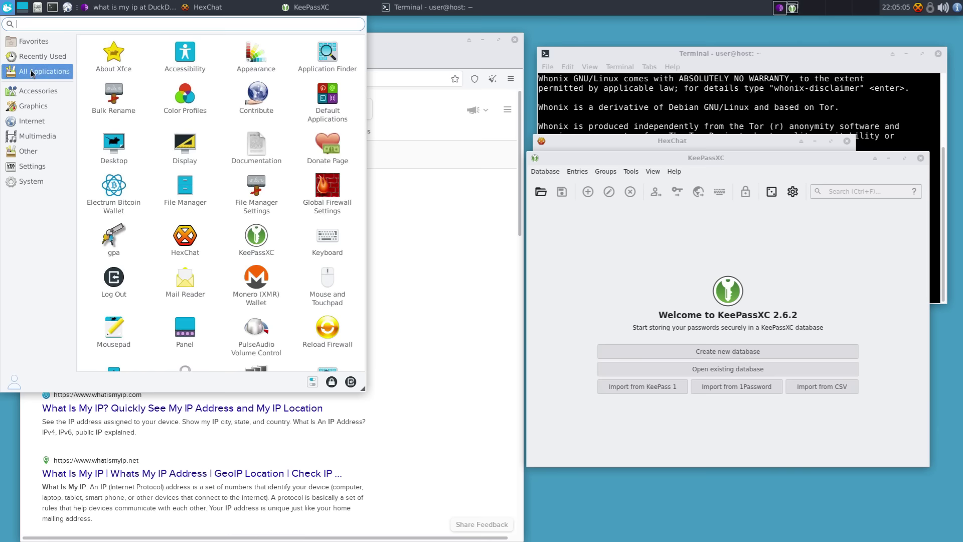
scroll(233, 176, "down", 10)
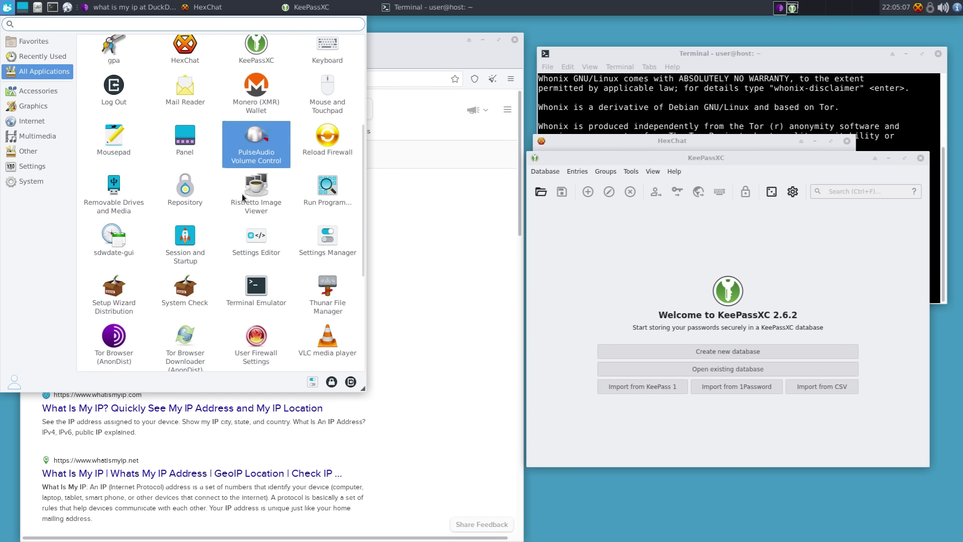
left_click(241, 203)
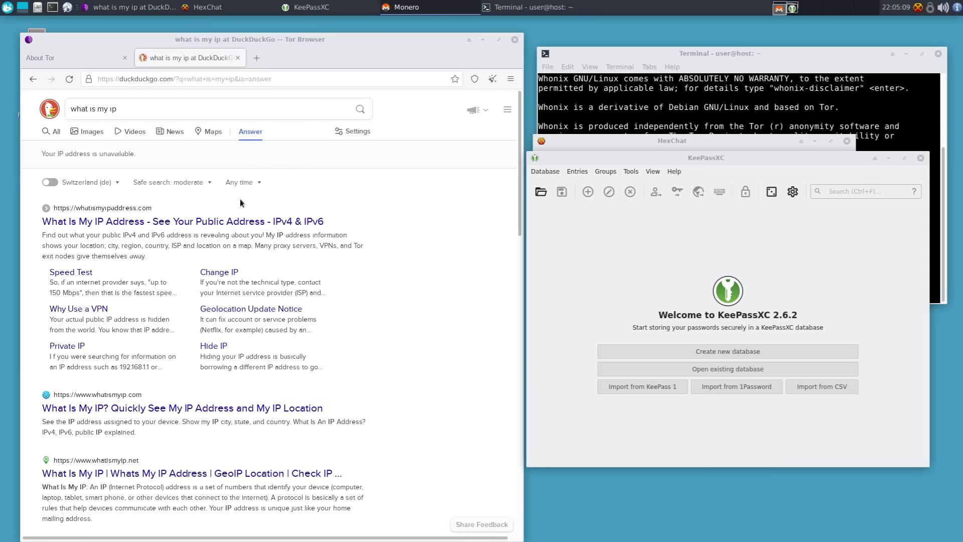
Launch the Electrum Bitcoin Wallet from All Applications.
left_click(8, 7)
left_click(47, 74)
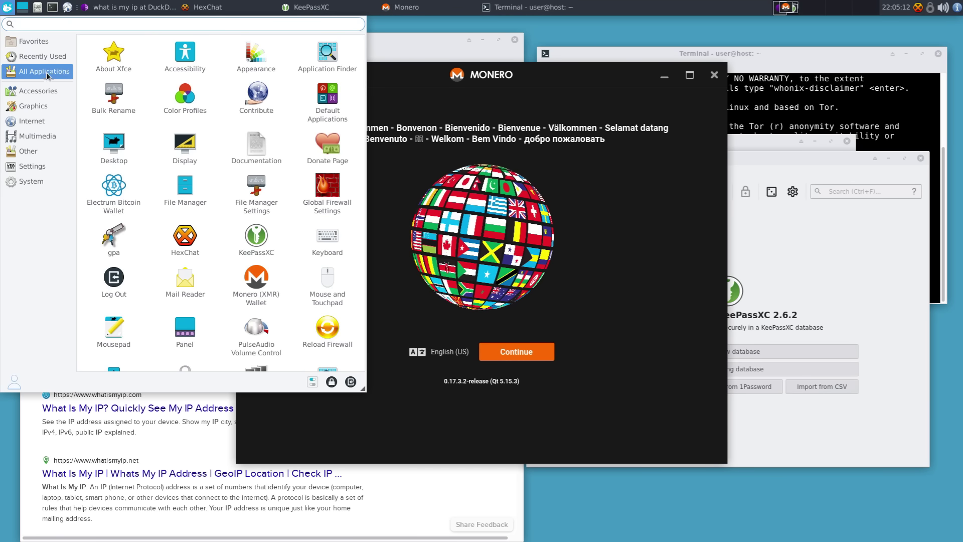
left_click(119, 188)
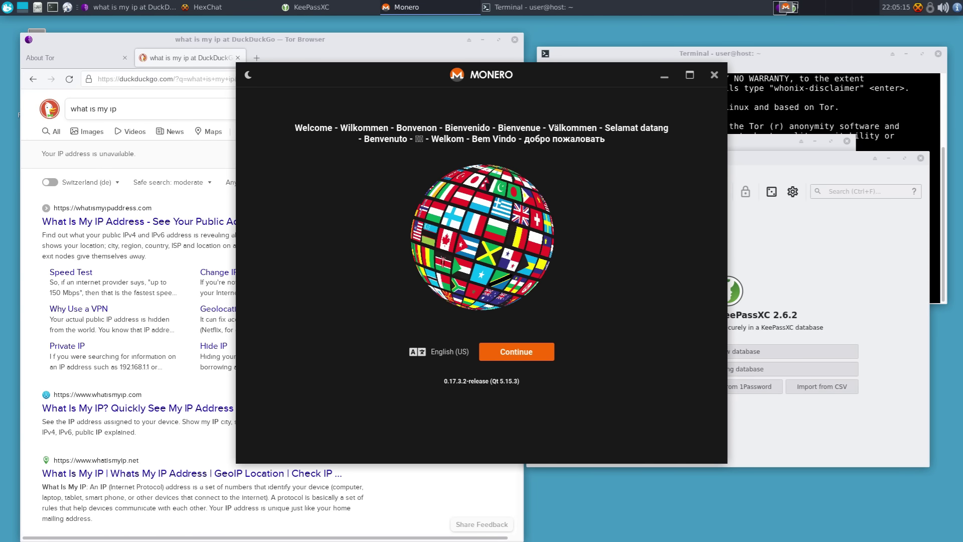
Browse the full applications list, then move the Electrum install wizard left and enlarge it.
left_click(9, 8)
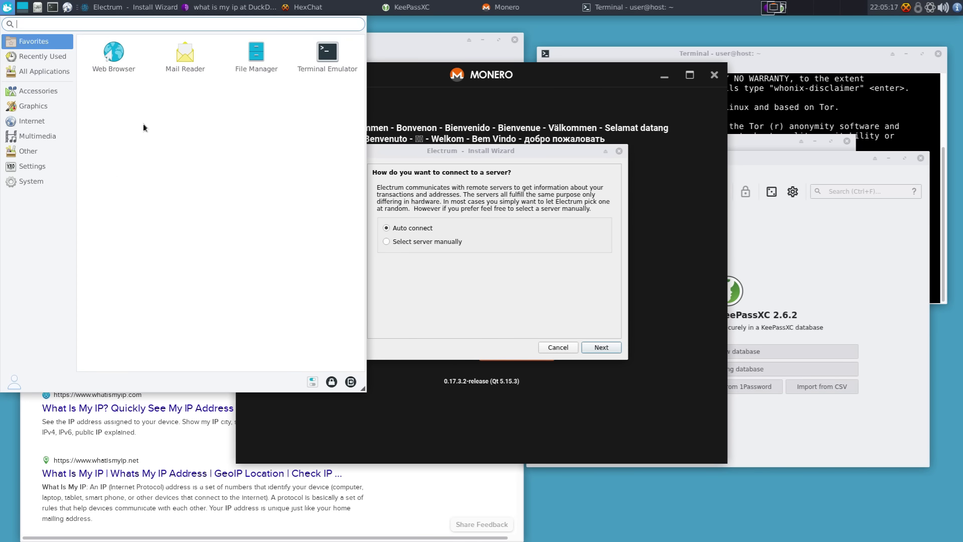
left_click(42, 71)
scroll(253, 180, "down", 8)
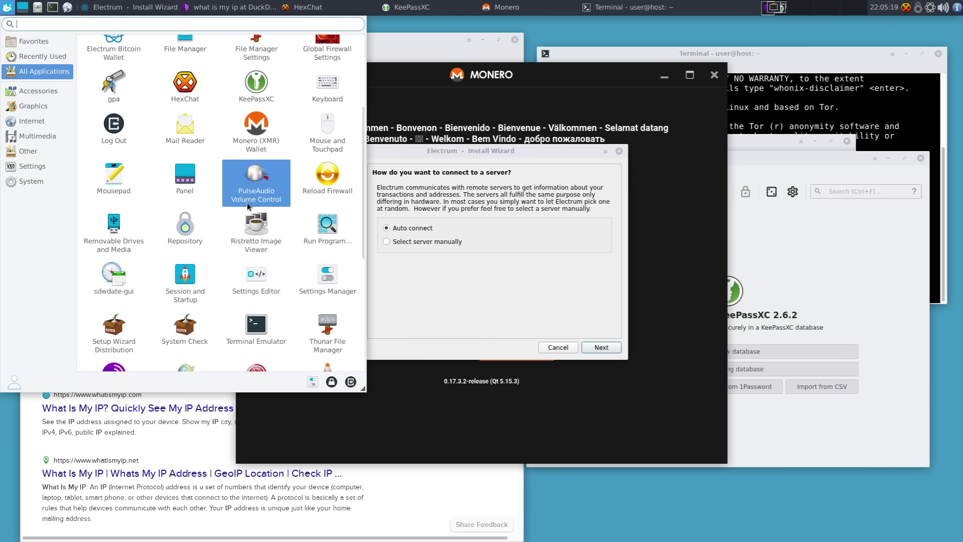
scroll(247, 204, "down", 2)
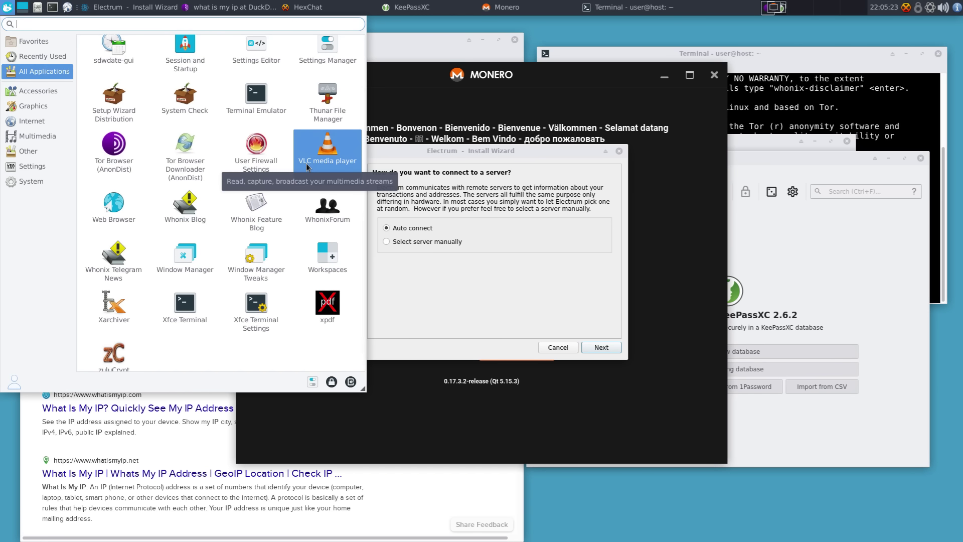
scroll(306, 170, "up", 15)
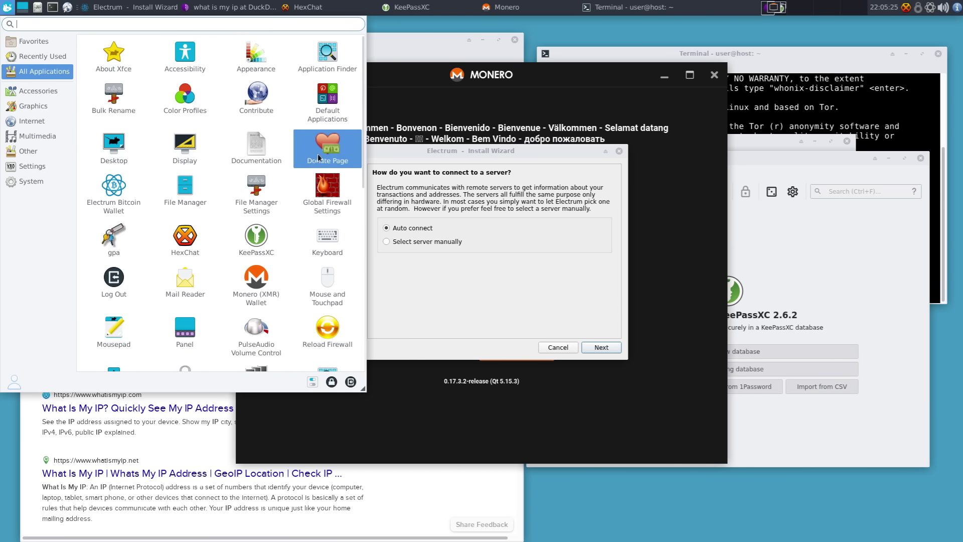
left_click(380, 26)
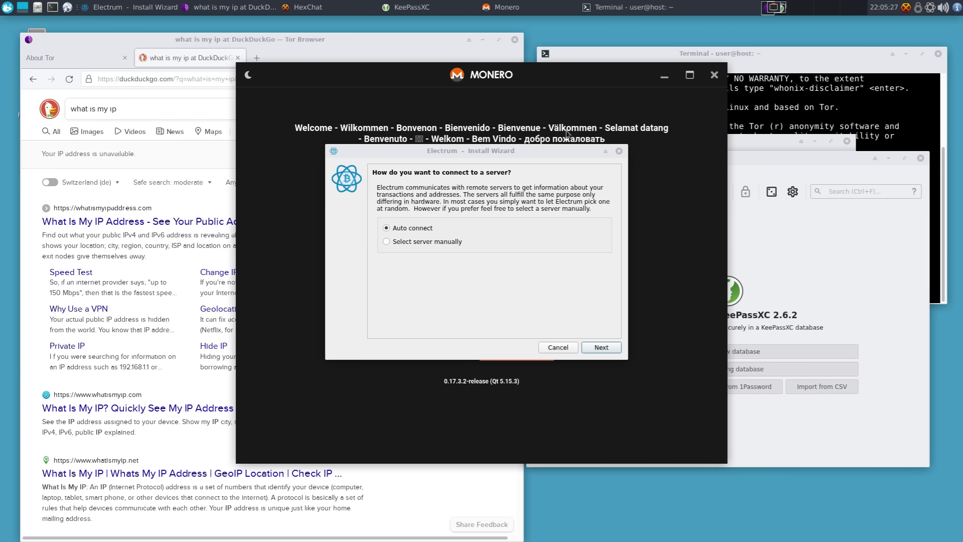
left_click_drag(557, 154, 511, 162)
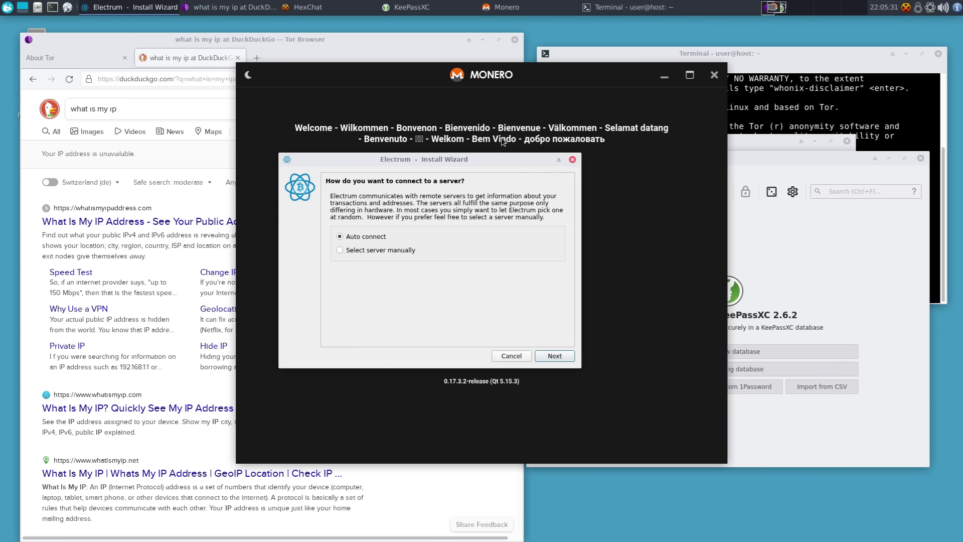
left_click_drag(578, 153, 668, 69)
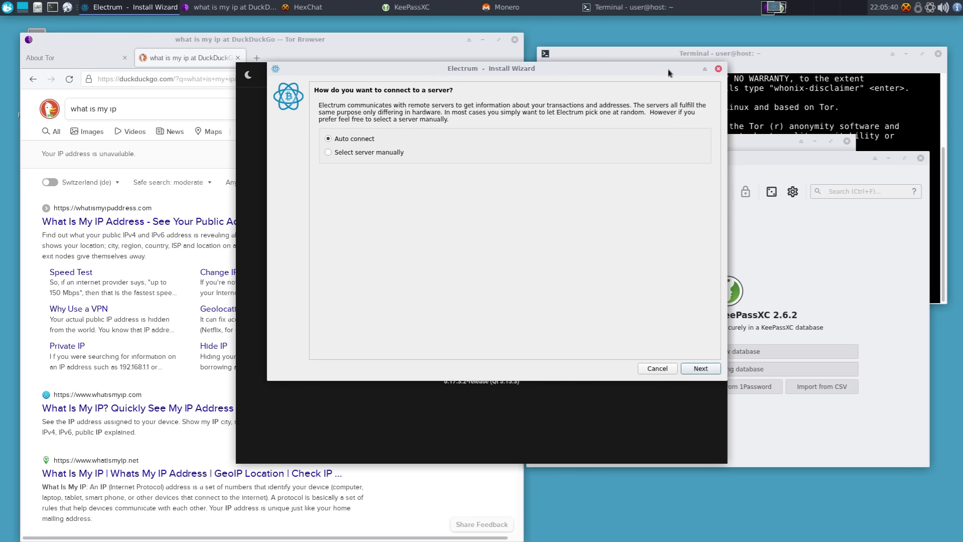
Close the Electrum install wizard and the Monero wallet.
left_click(717, 69)
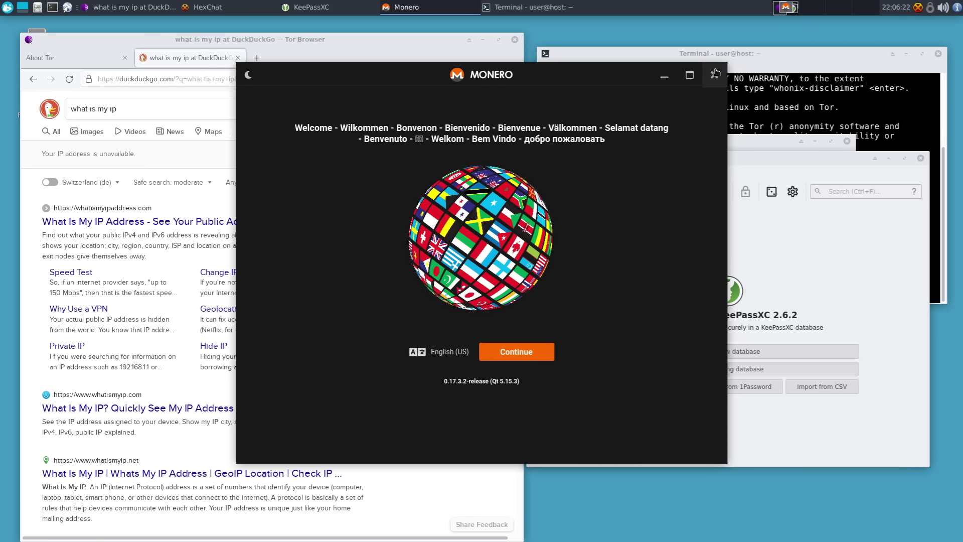
left_click(715, 73)
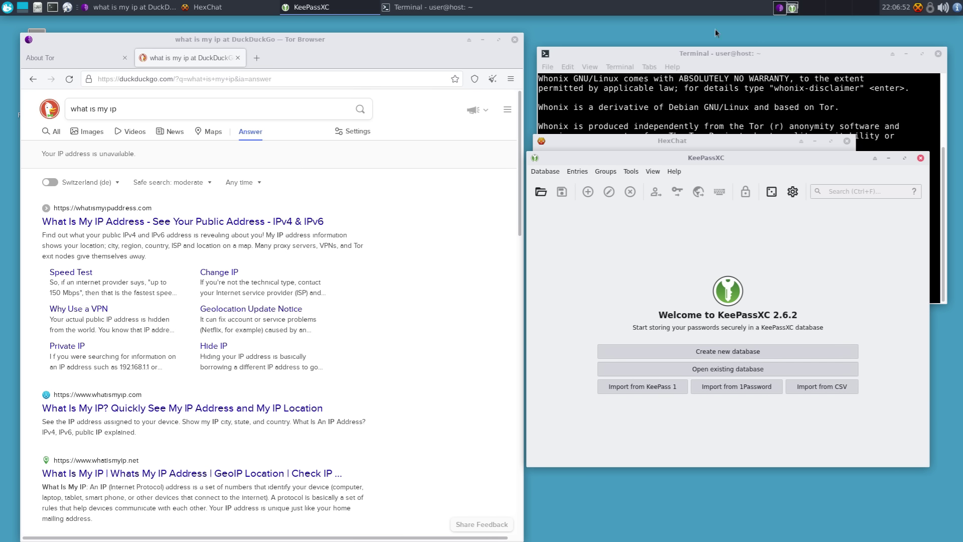
left_click(750, 36)
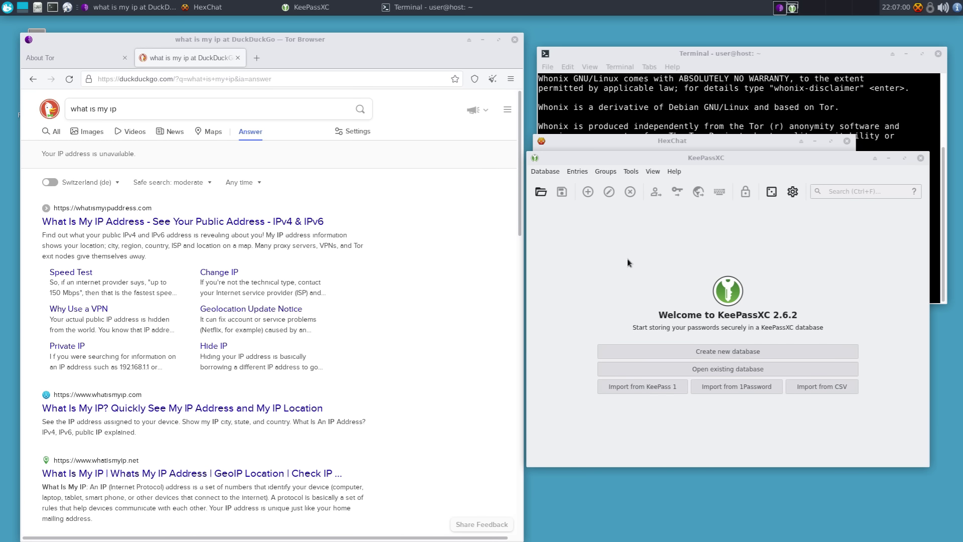
Close KeePassXC, HexChat, the terminal and Tor Browser.
left_click_drag(695, 155, 625, 123)
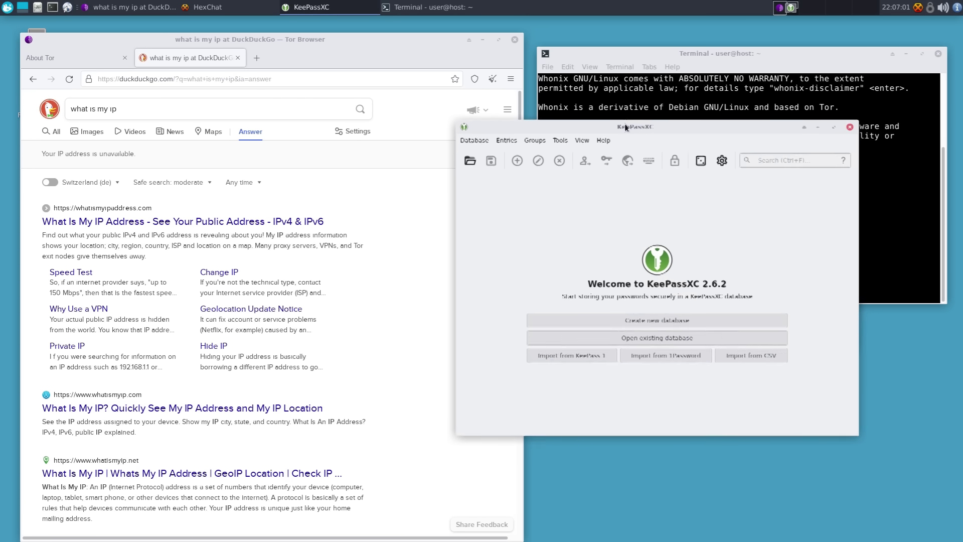
left_click(850, 127)
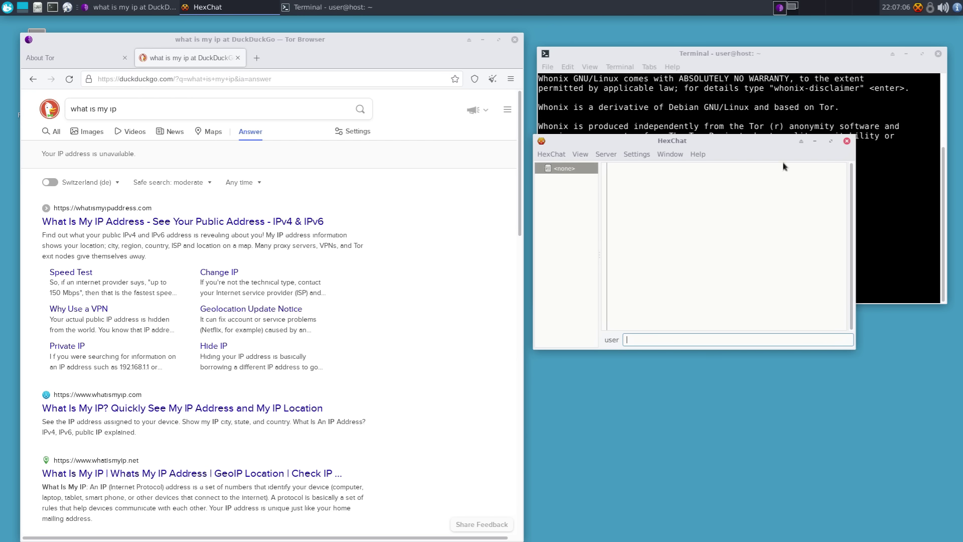
left_click(845, 142)
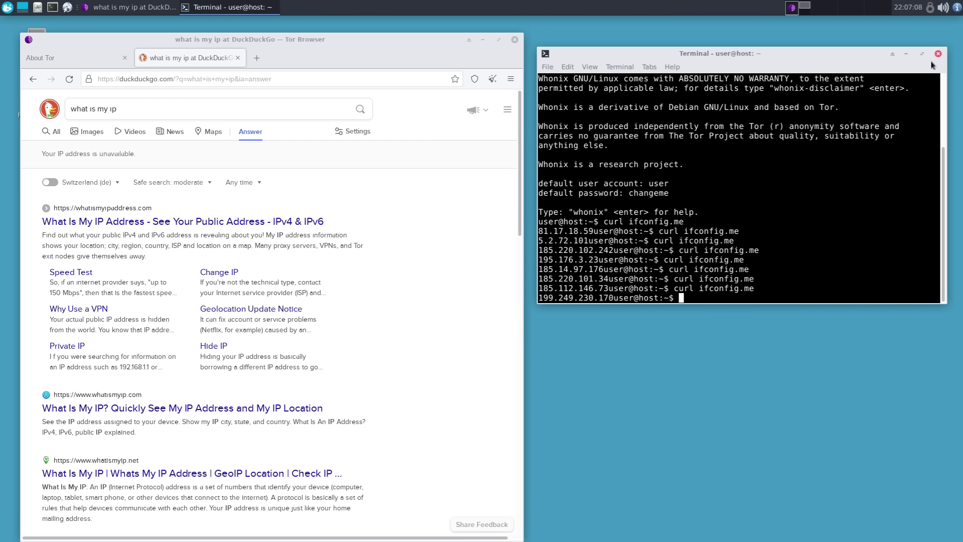
left_click(938, 54)
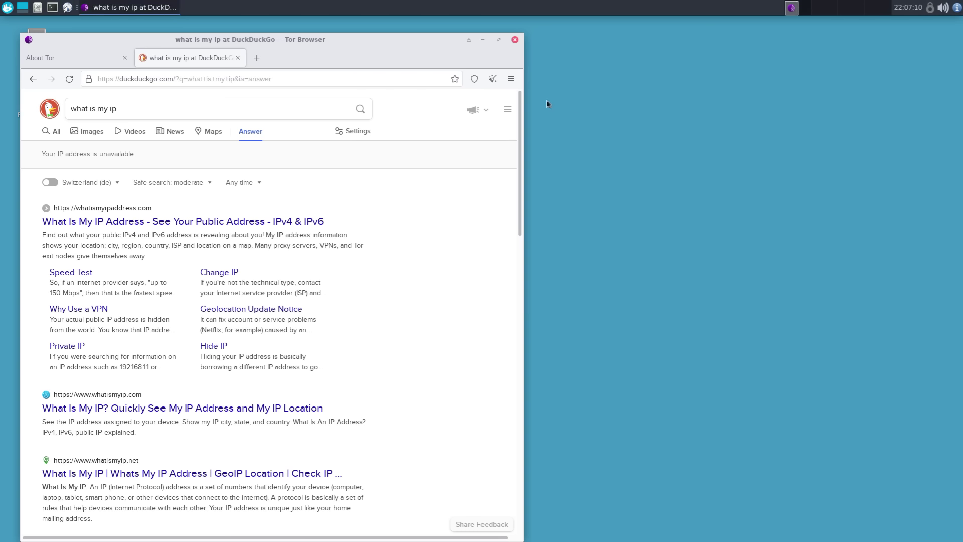
left_click_drag(317, 39, 457, 176)
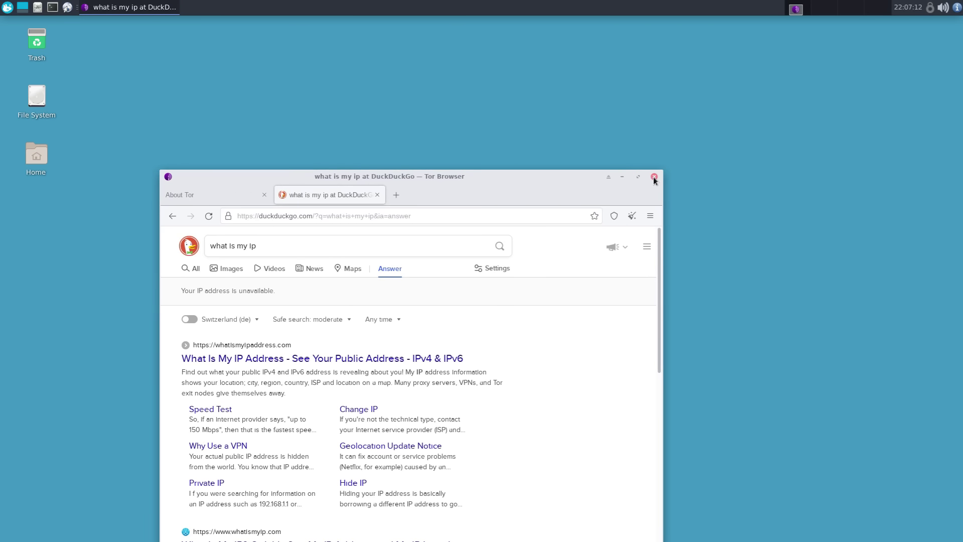
left_click(654, 176)
Confirm quitting Tor Browser, restart the workstation, and boot the GRUB LIVE mode USER entry.
left_click(492, 288)
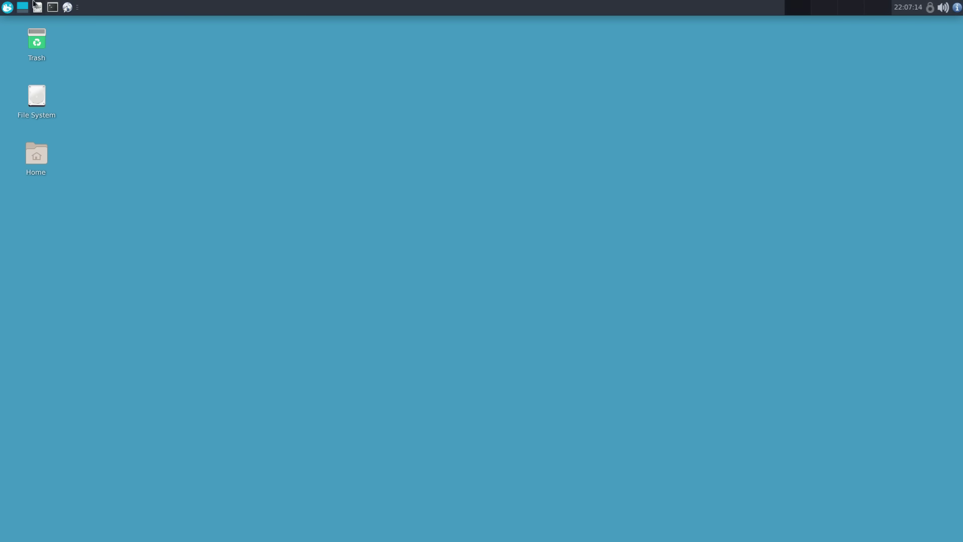
left_click(8, 7)
left_click(41, 181)
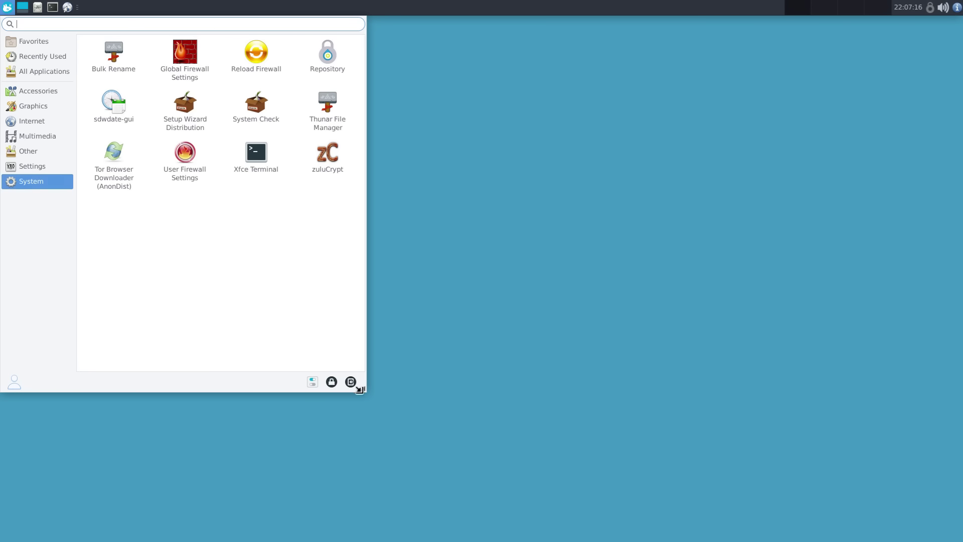
left_click(351, 382)
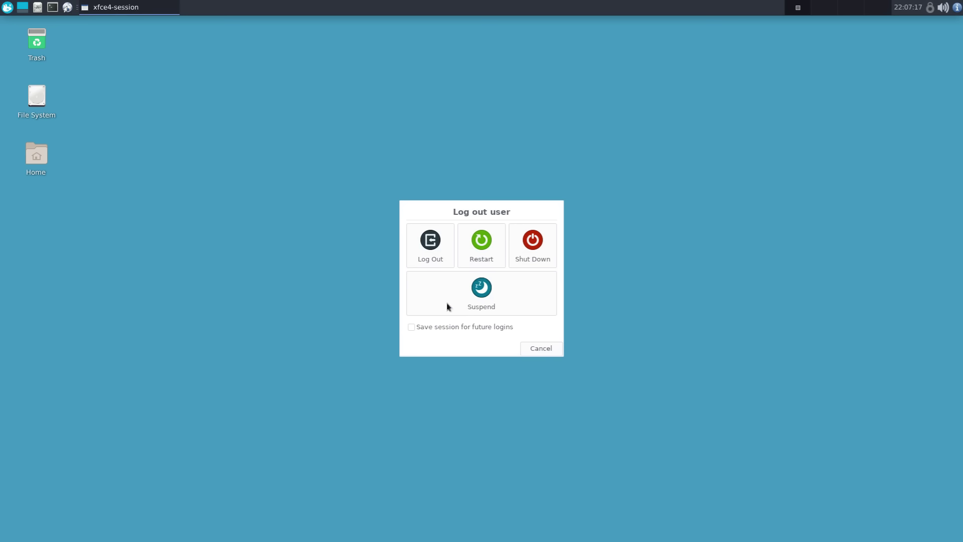
left_click(486, 257)
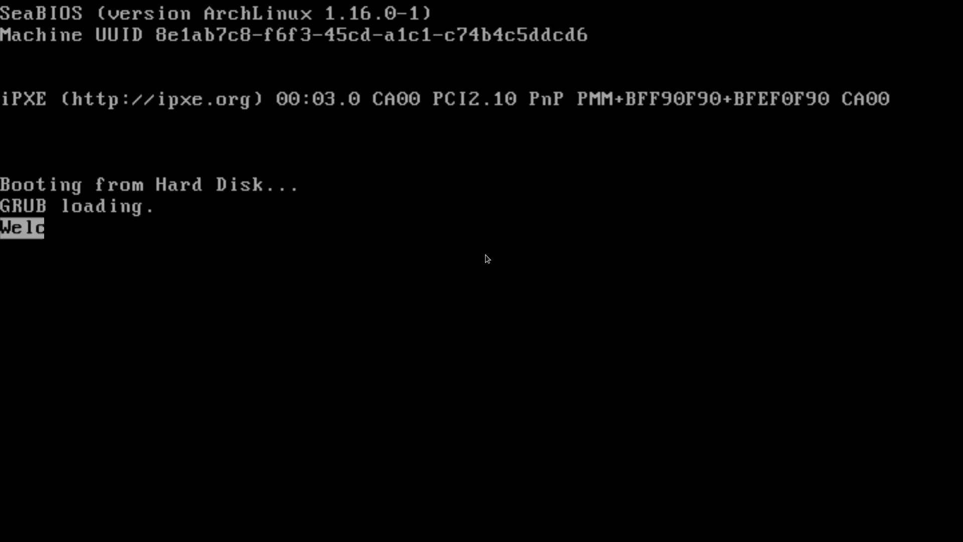
key("Down")
key("Down")
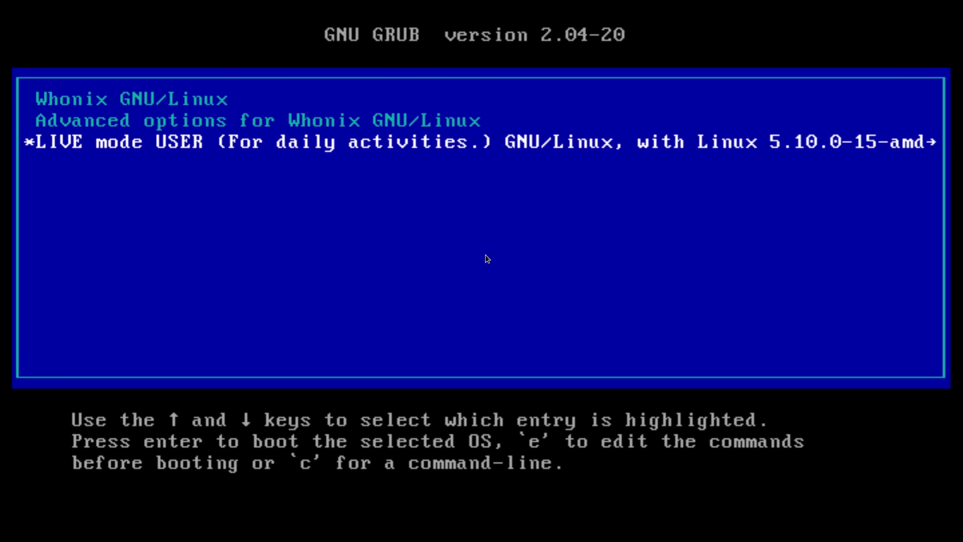
key("Return")
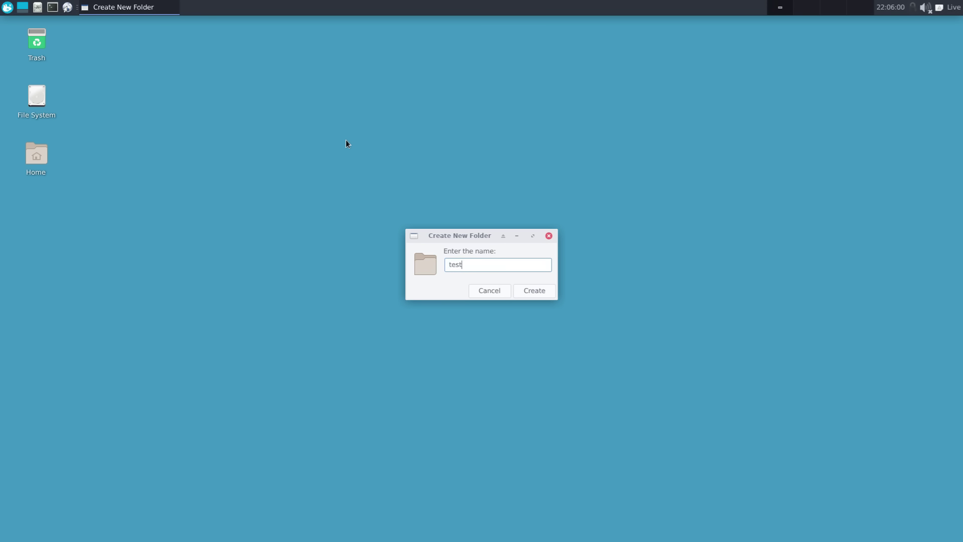
Create the 'test' folder on the live-mode desktop and bring up the log-out options.
key("Return")
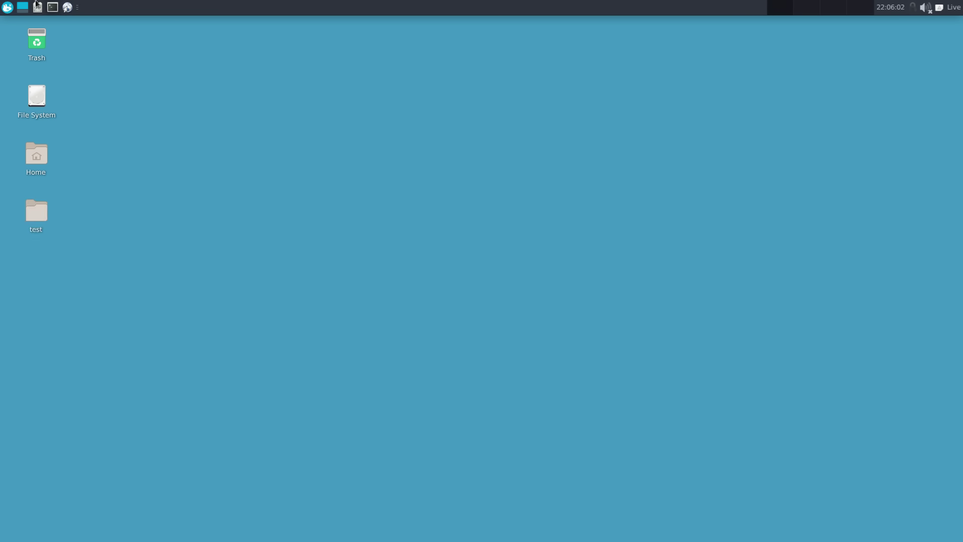
left_click(7, 7)
left_click(31, 182)
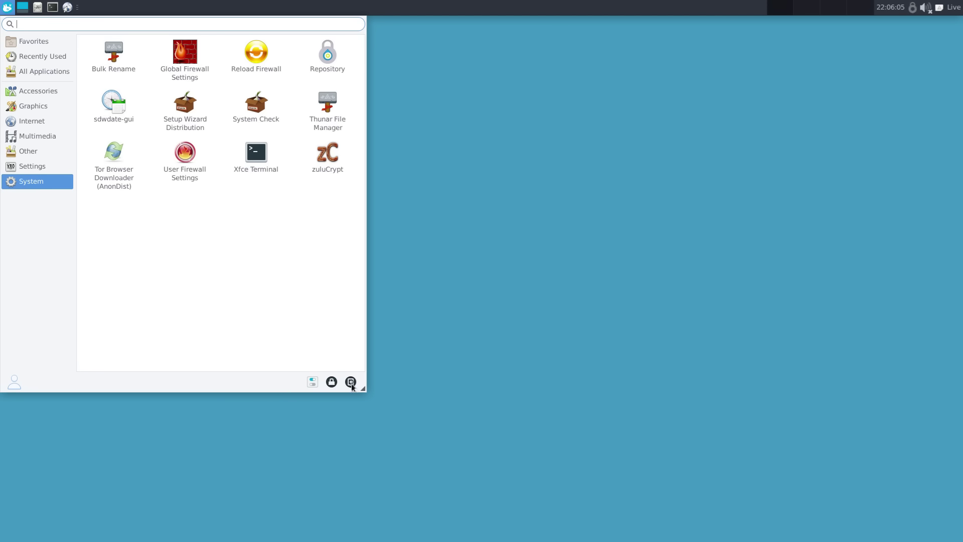
left_click(351, 381)
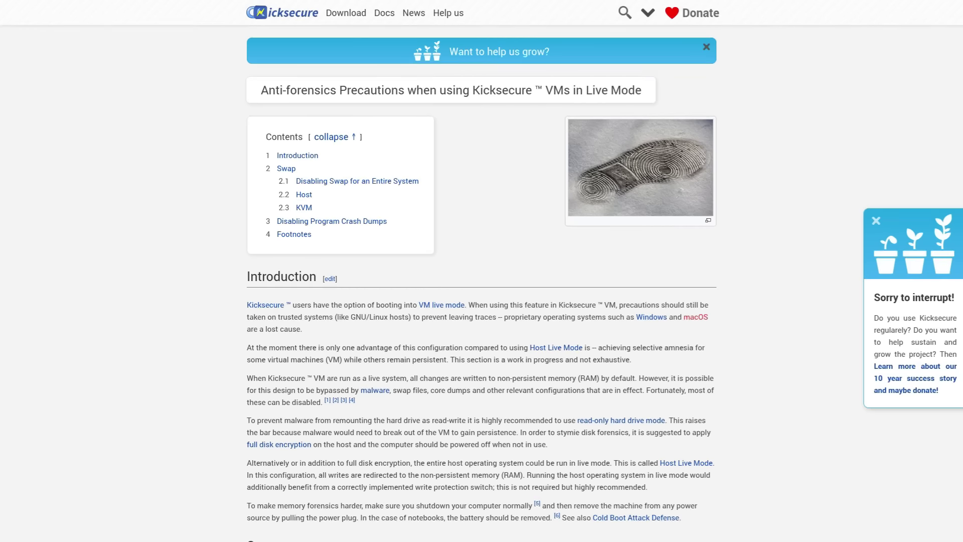
Close the 'Sorry to interrupt!' donation popup, then leave and re-enter fullscreen in Firefox.
left_click(875, 221)
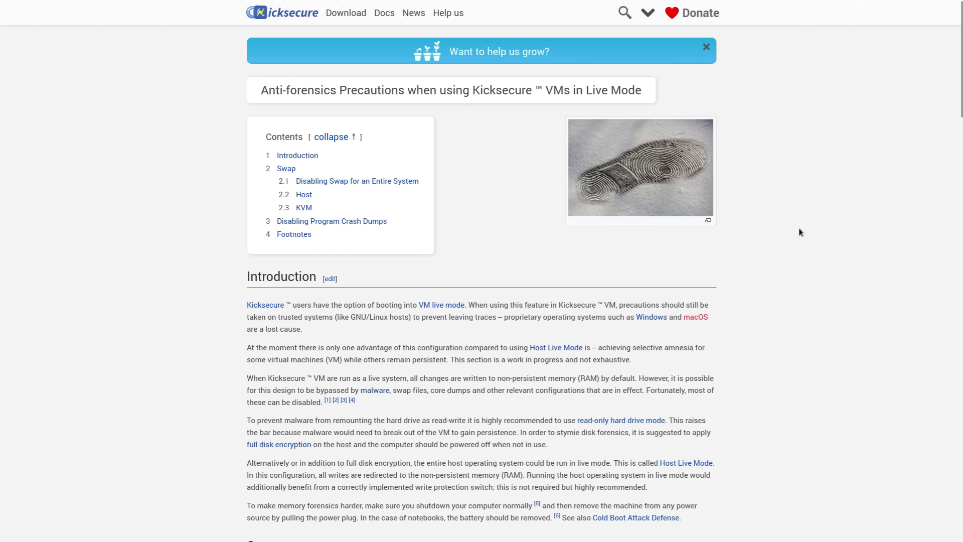
key("F11")
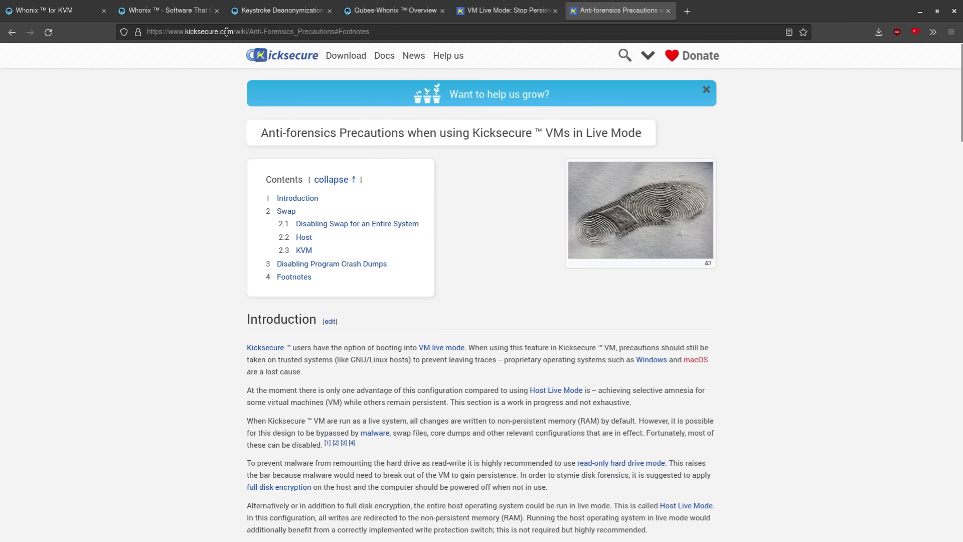
key("F11")
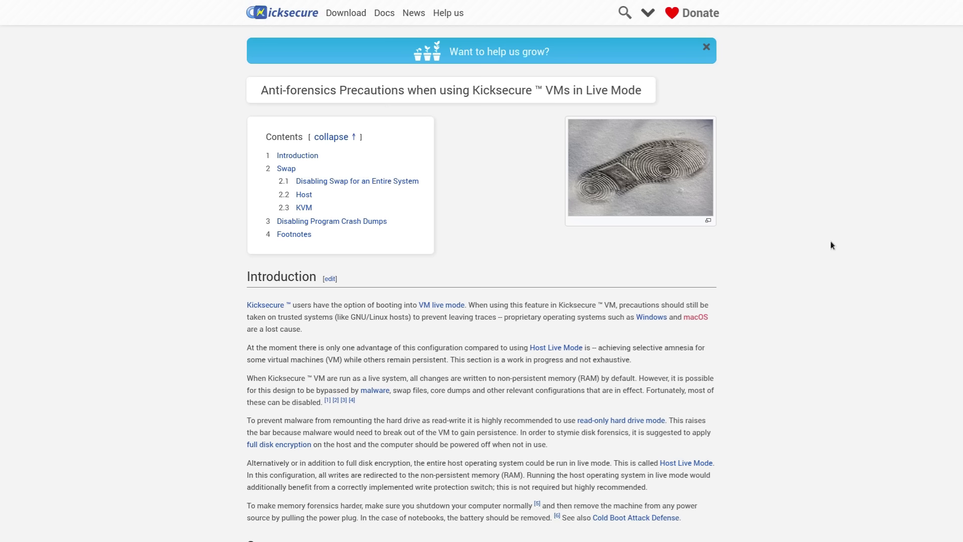
Read down through the guide's Introduction and Swap sections, then return to the top.
scroll(822, 304, "down", 5)
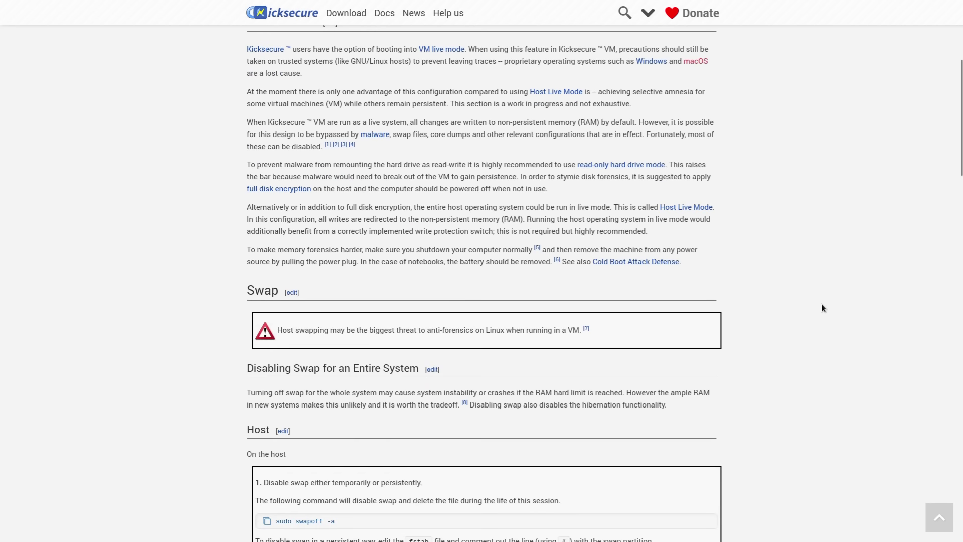
scroll(821, 305, "down", 3)
scroll(820, 308, "up", 2)
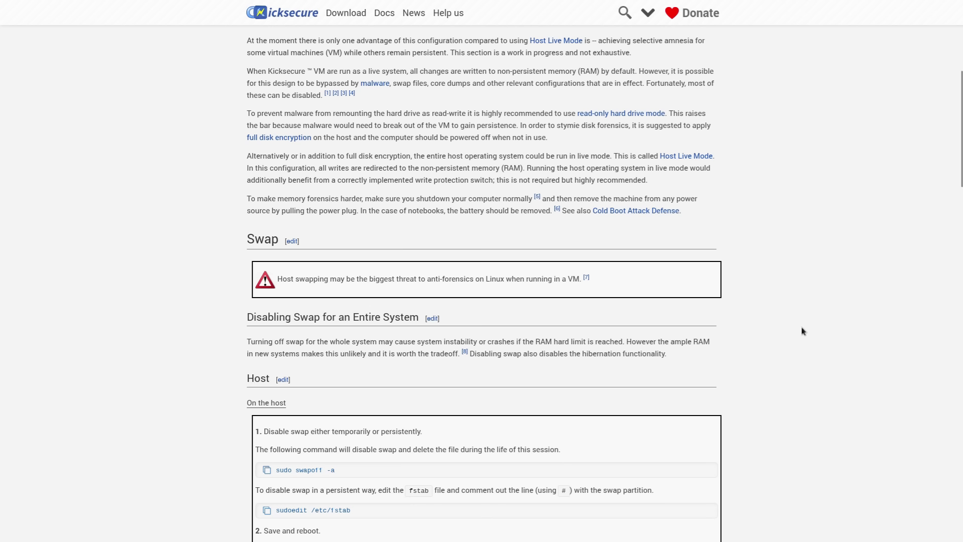
scroll(802, 331, "up", 2)
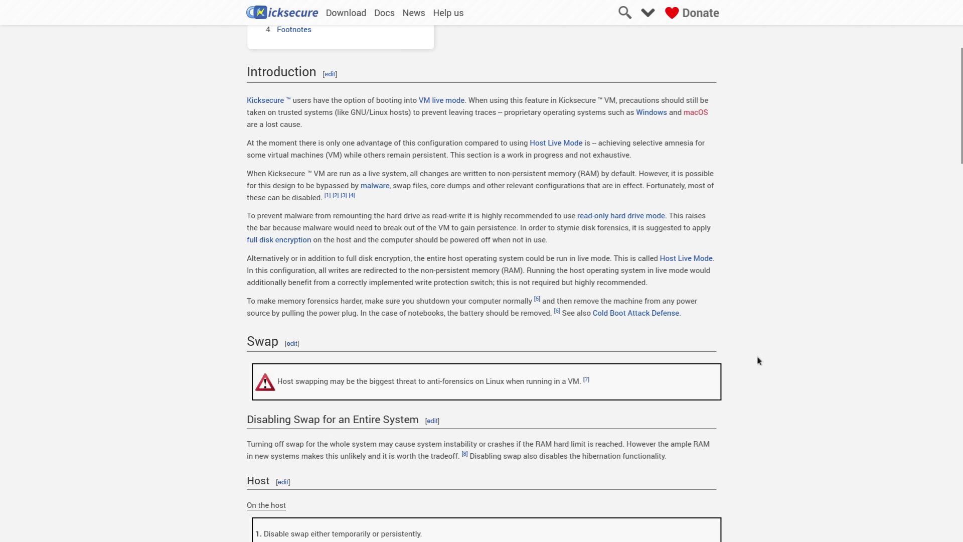
Scroll up in the Kicksecure Live Mode anti-forensics guide toward the page top.
scroll(804, 360, "up", 4)
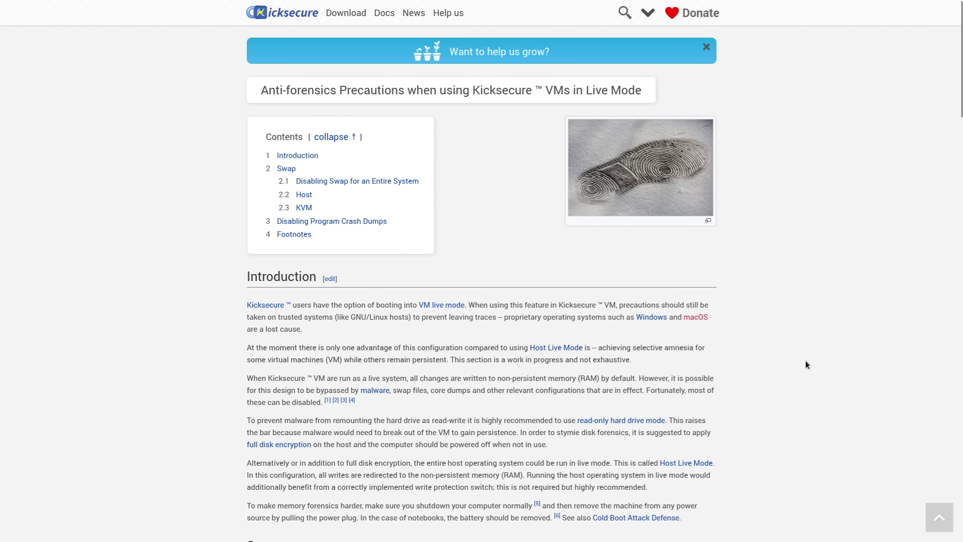